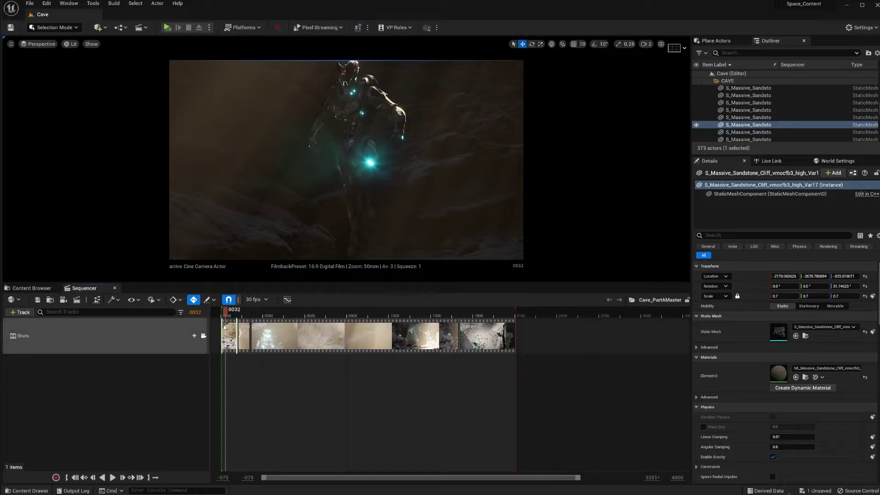
Step: Unlock the viewport from the Shots track and pull the view back to survey the character and cave lighting
click(204, 335)
right_drag(346, 183, 356, 157)
key(s)
key(g)
key(g)
right_drag(394, 241, 357, 187)
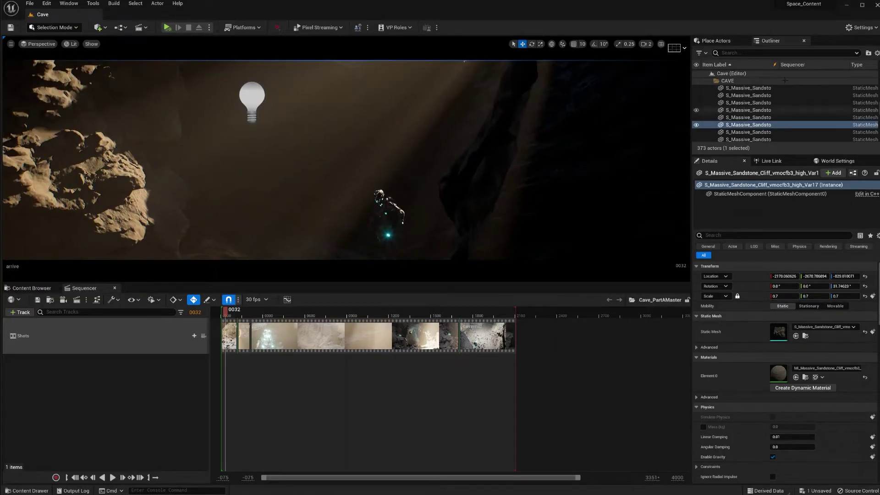
Step: Filter the Outliner for "direc" and select the directional light in the LIGHTING folder
click(756, 54)
text(d)
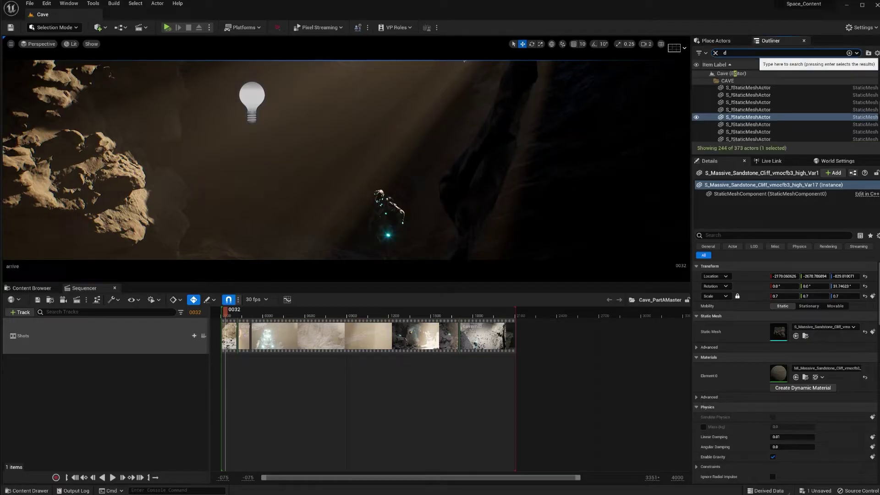
text(ireac)
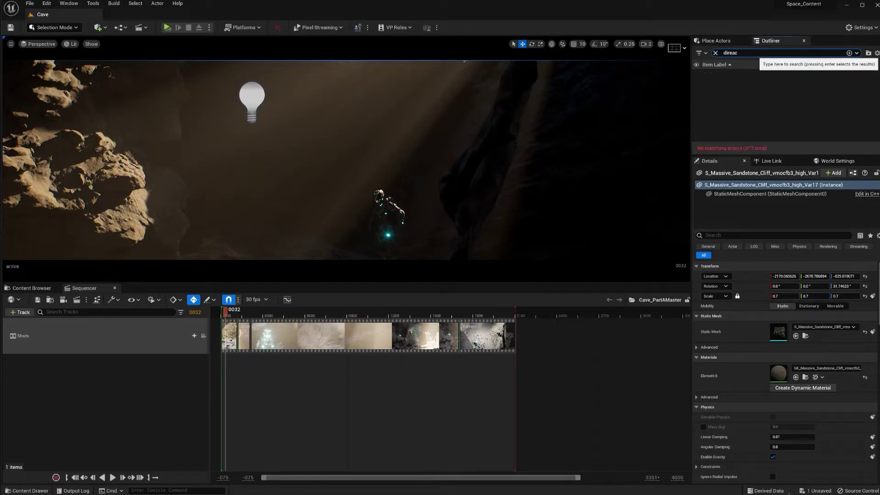
key(BackSpace)
key(BackSpace)
text(c)
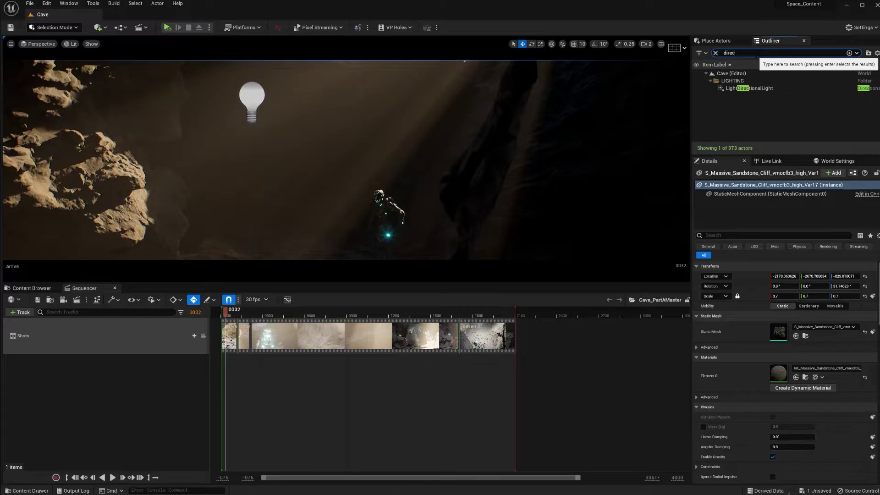
scroll(777, 394, up, 2)
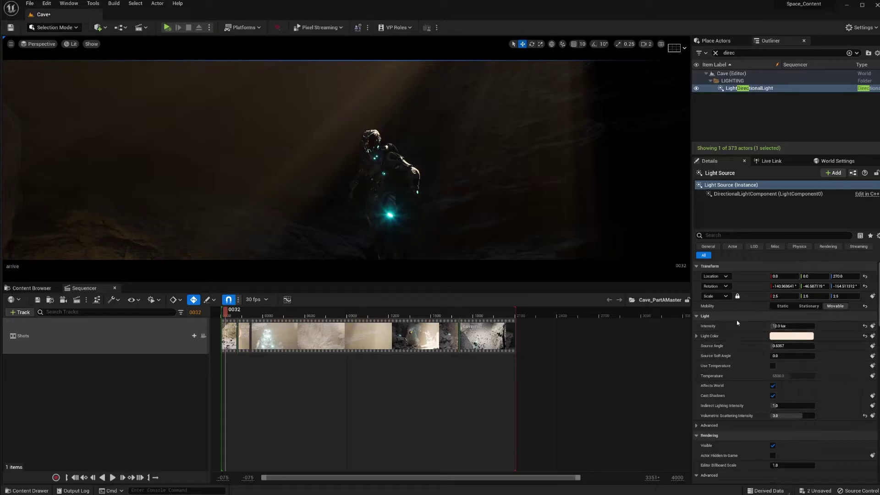
Step: Examine the directional light's settings, including its intensity, color, shadow and advanced light options
scroll(735, 350, down, 2)
scroll(733, 343, up, 1)
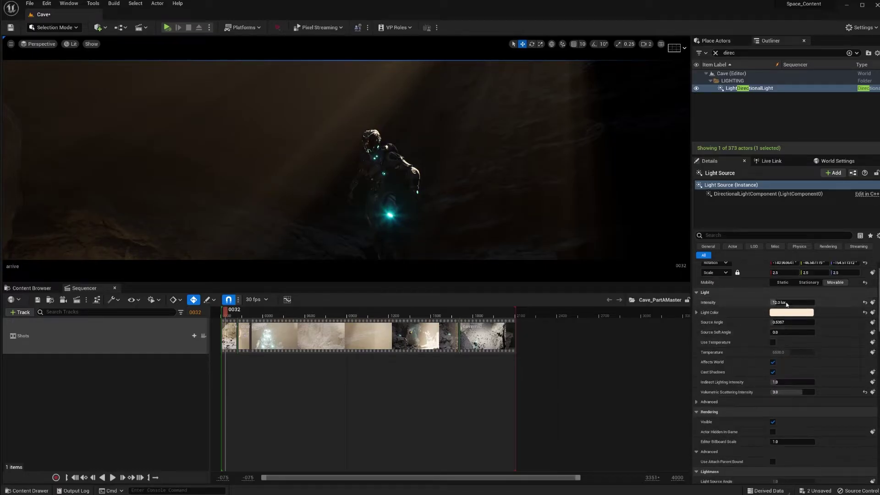
click(702, 403)
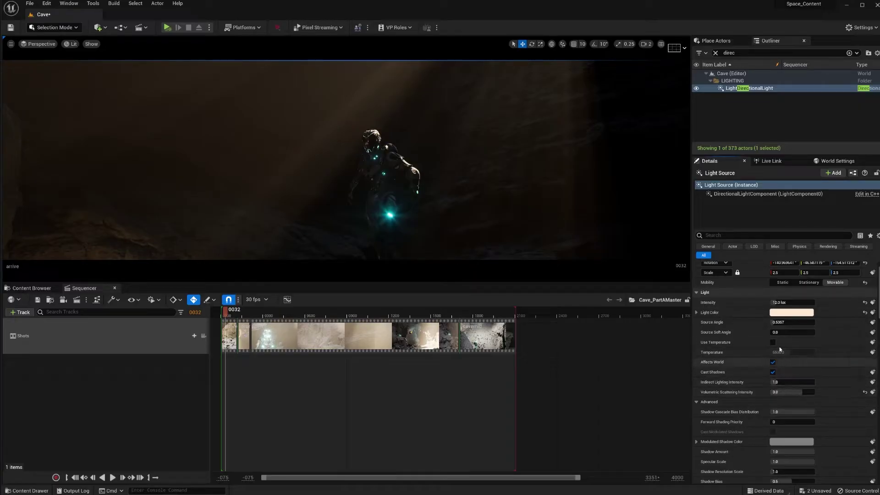
scroll(776, 350, down, 5)
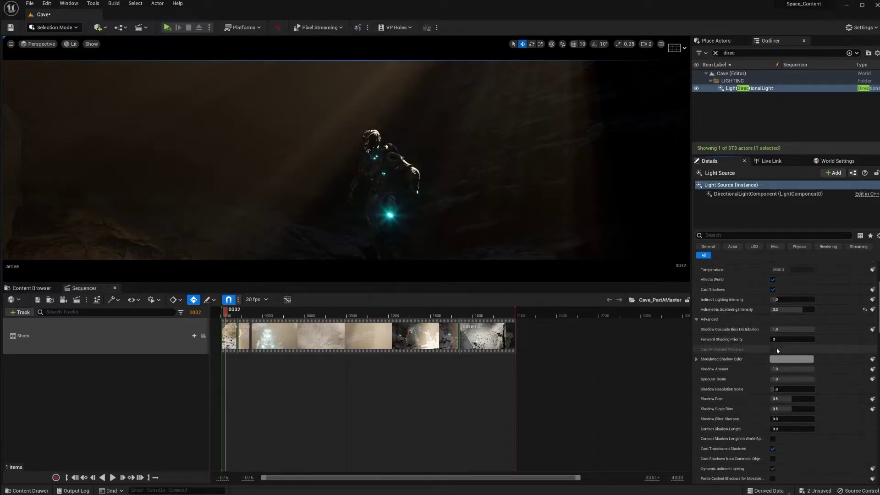
scroll(787, 355, down, 2)
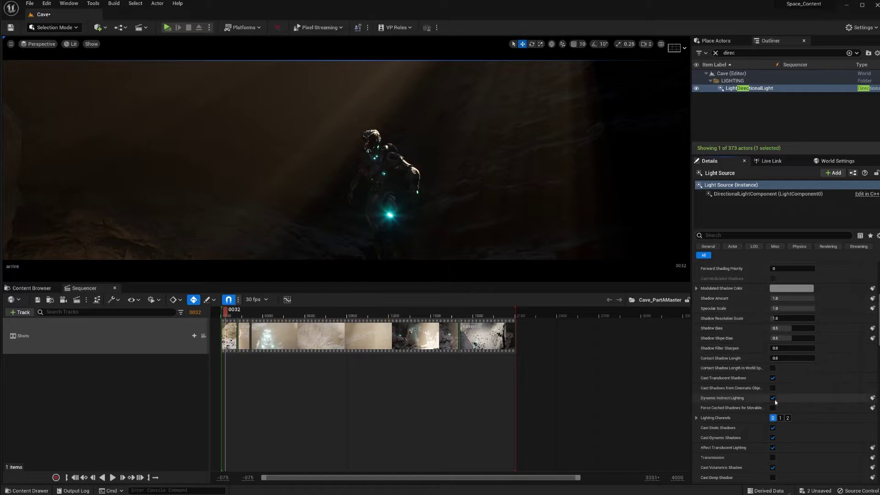
scroll(779, 421, down, 3)
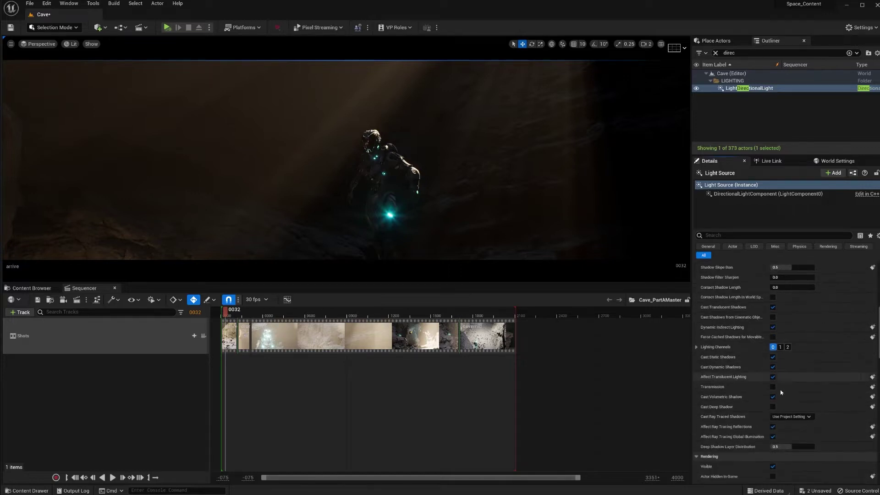
scroll(782, 429, up, 4)
scroll(781, 429, up, 7)
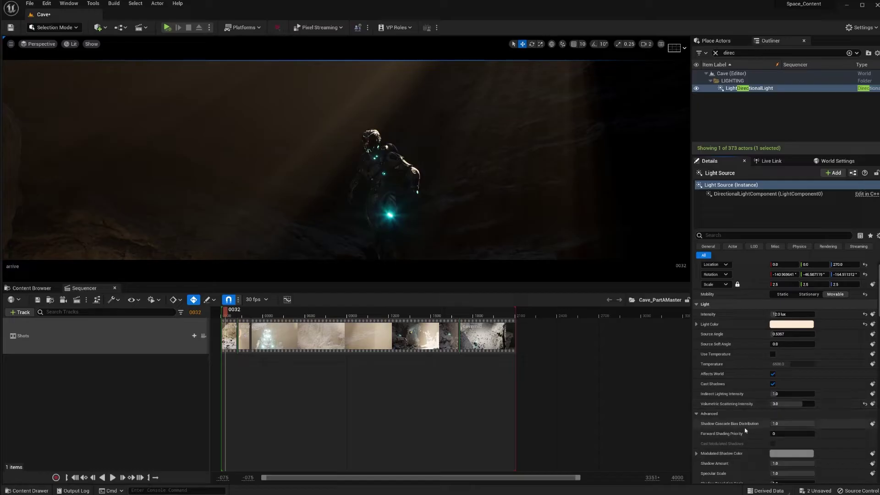
Step: Try a Volumetric Scattering Intensity of 1 on the directional light, and restore it to 3
click(786, 404)
text(1)
key(Return)
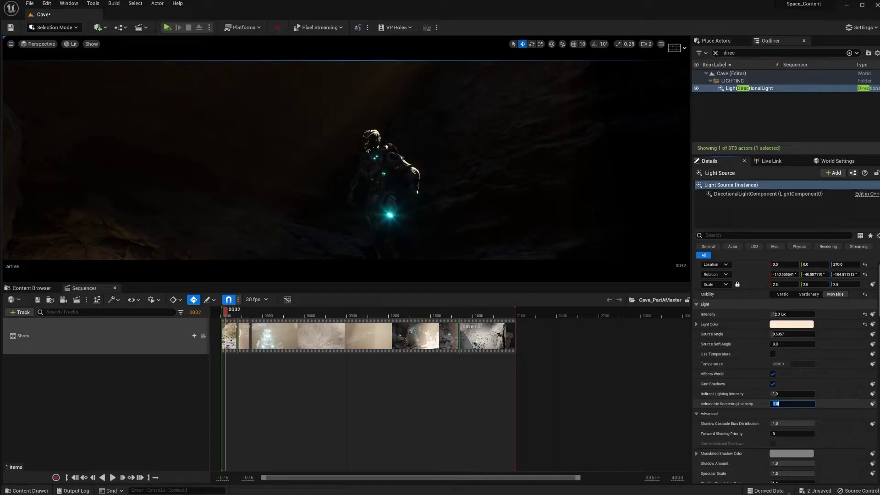
key(Return)
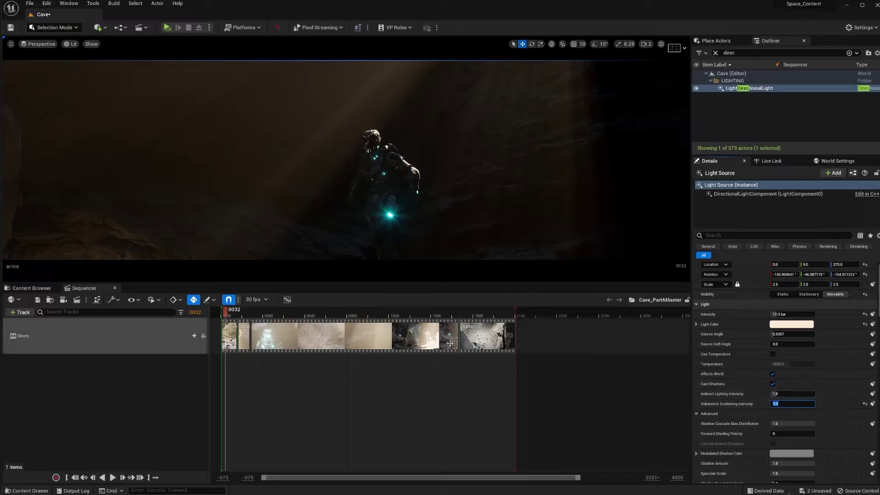
Step: Clear the Outliner filter, select the ExponentialHeightFog actor, and inspect the light shafts falling from the cave's ceiling opening
click(715, 53)
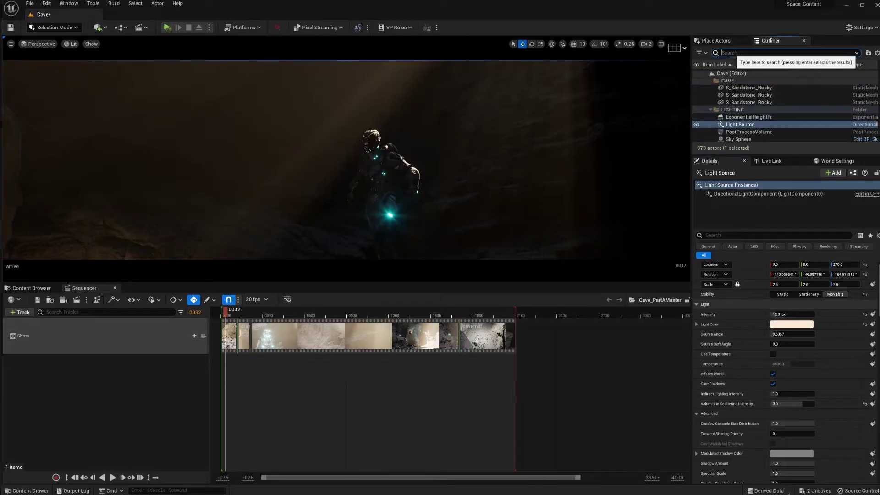
click(754, 118)
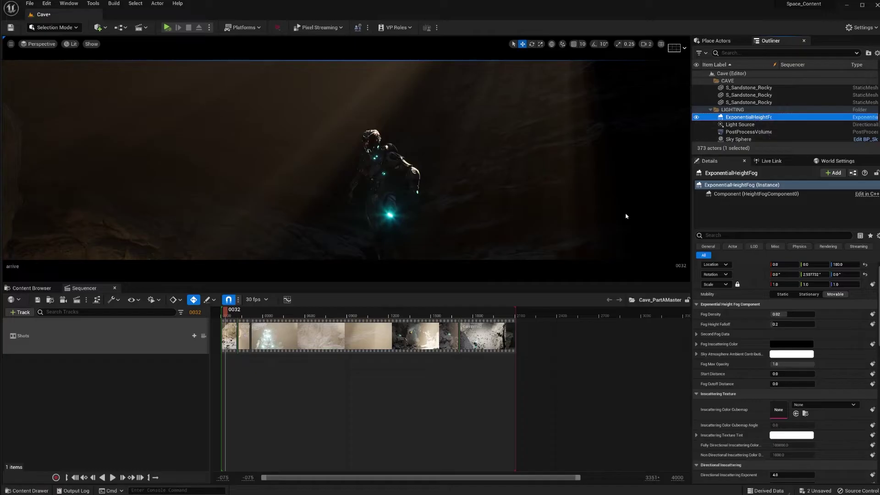
right_drag(627, 216, 627, 182)
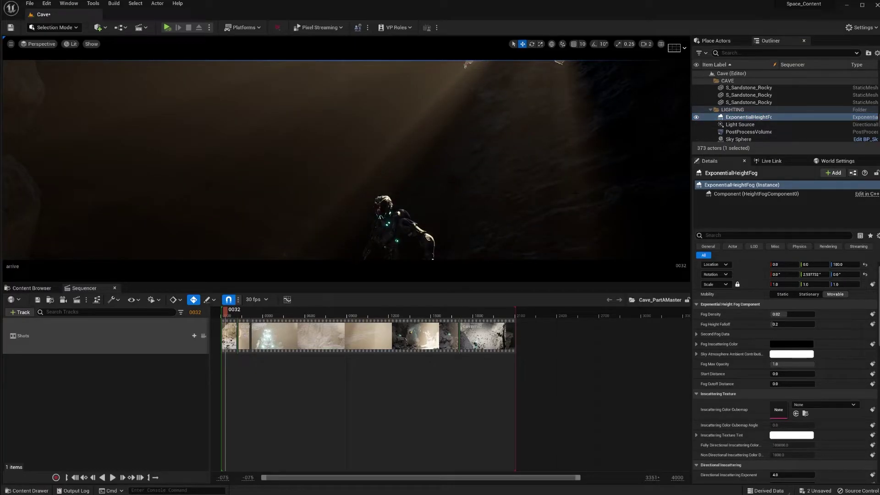
right_drag(627, 183, 610, 138)
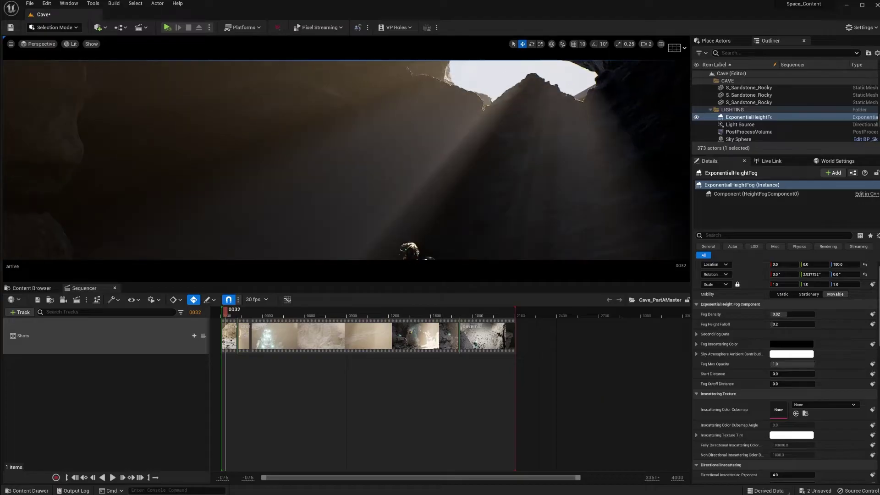
right_drag(626, 197, 609, 220)
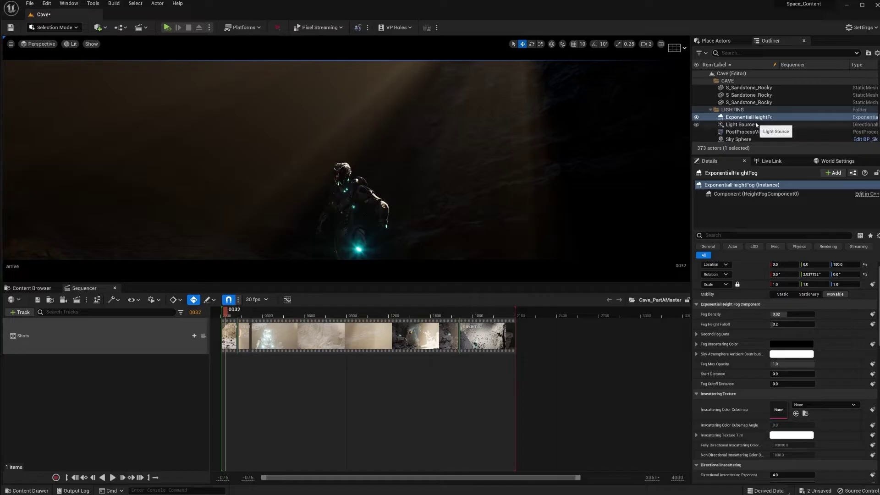
Step: Turn the height fog's Volumetric Fog off to compare the scene without light shafts, and turn it back on
scroll(811, 339, down, 2)
scroll(811, 339, down, 5)
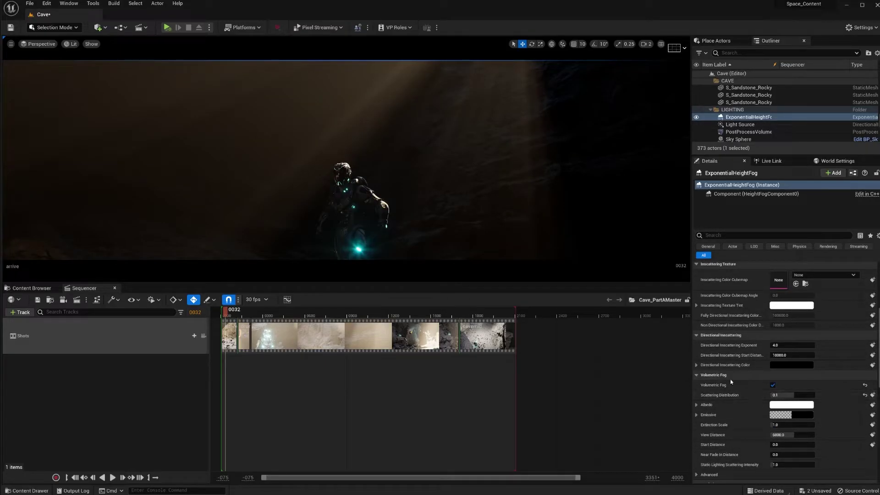
click(773, 385)
right_drag(612, 258, 555, 243)
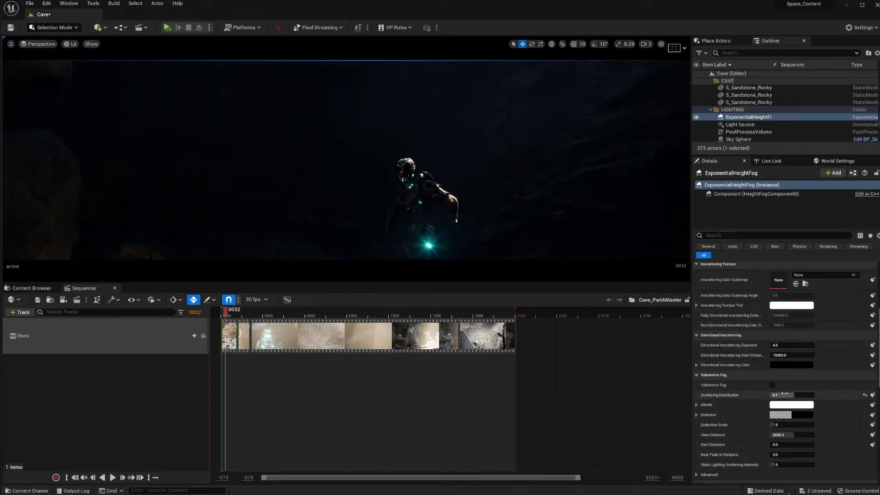
click(773, 385)
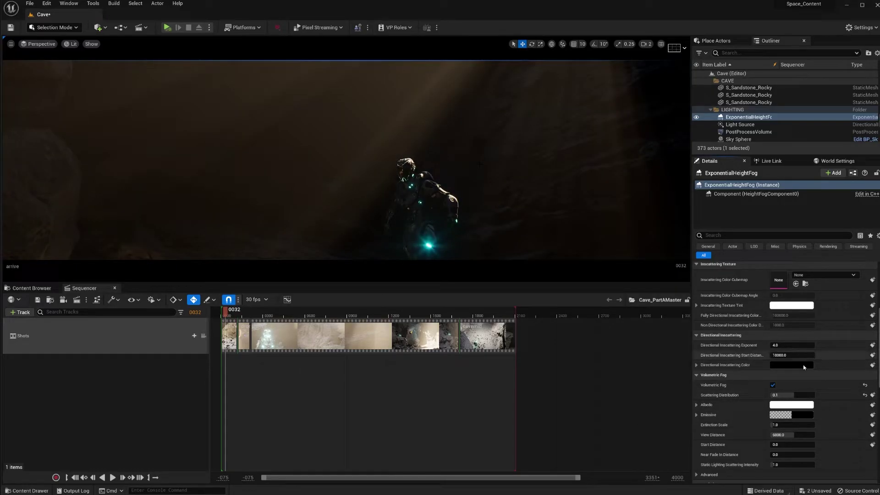
scroll(806, 397, up, 3)
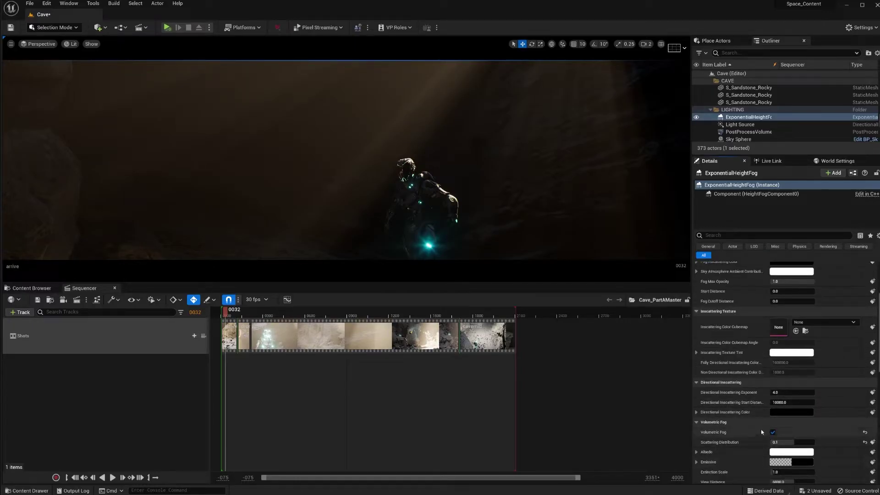
Step: Lock the viewport to the Shots track and move the playhead to frame 80
click(204, 335)
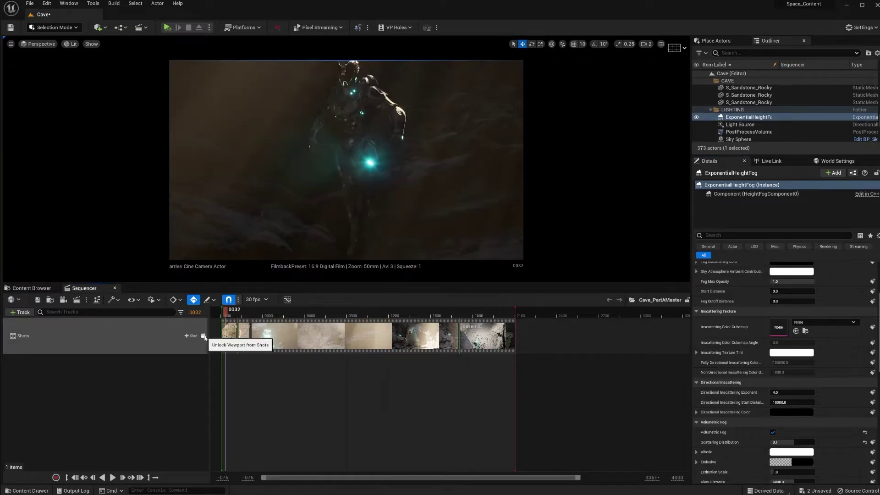
click(231, 314)
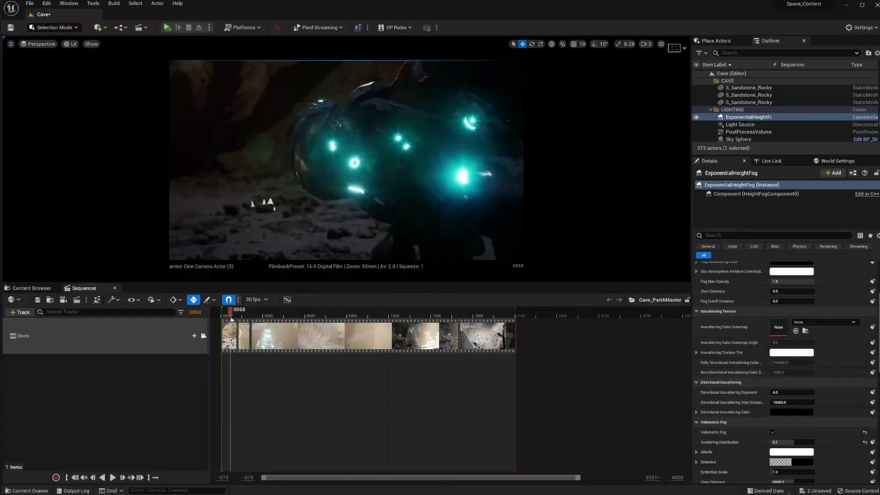
drag(231, 320, 232, 323)
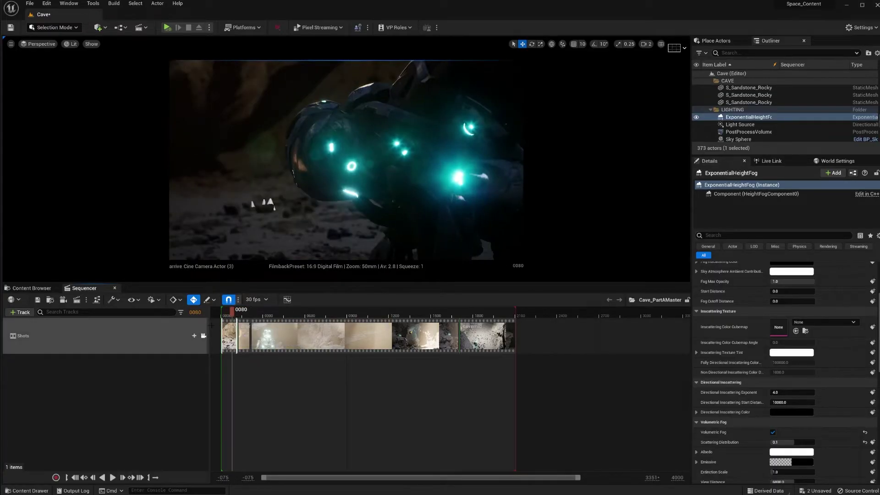
Step: Unlock the viewport from the shots and select PointLight4 beside the cave wall near the cine camera
click(204, 336)
right_drag(321, 160, 390, 94)
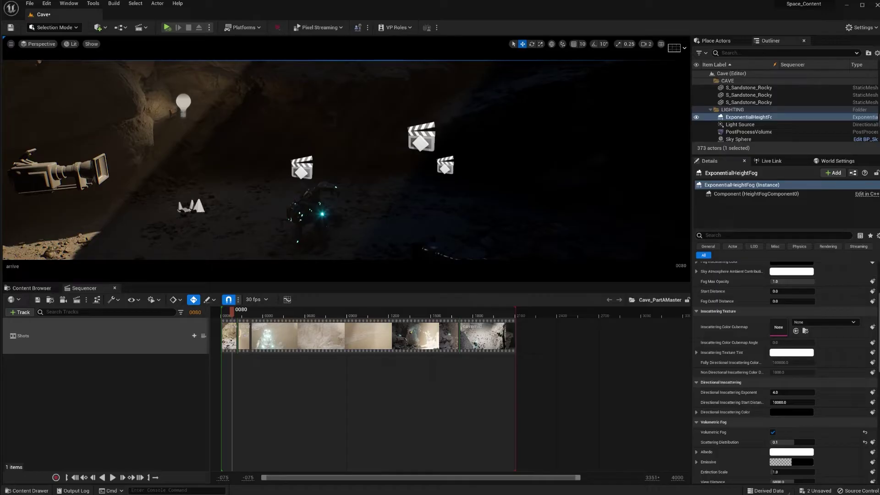
click(189, 108)
right_drag(190, 108, 128, 62)
click(250, 148)
right_drag(249, 147, 165, 173)
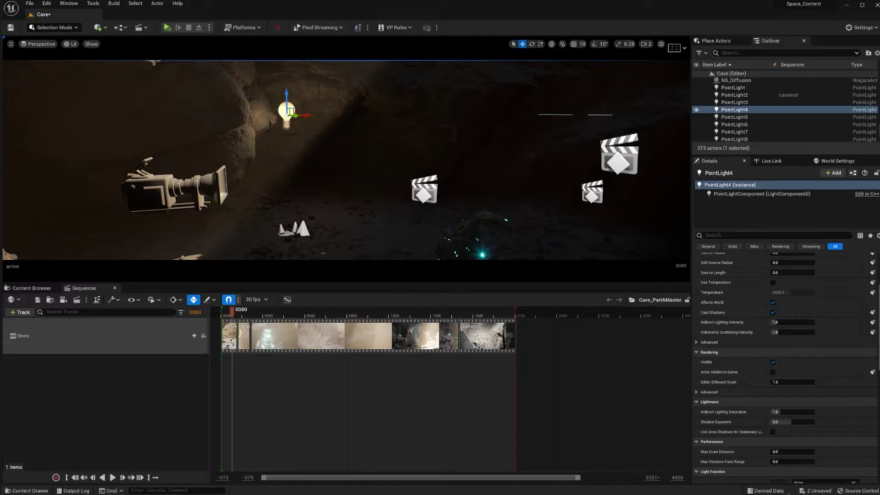
right_drag(302, 137, 348, 176)
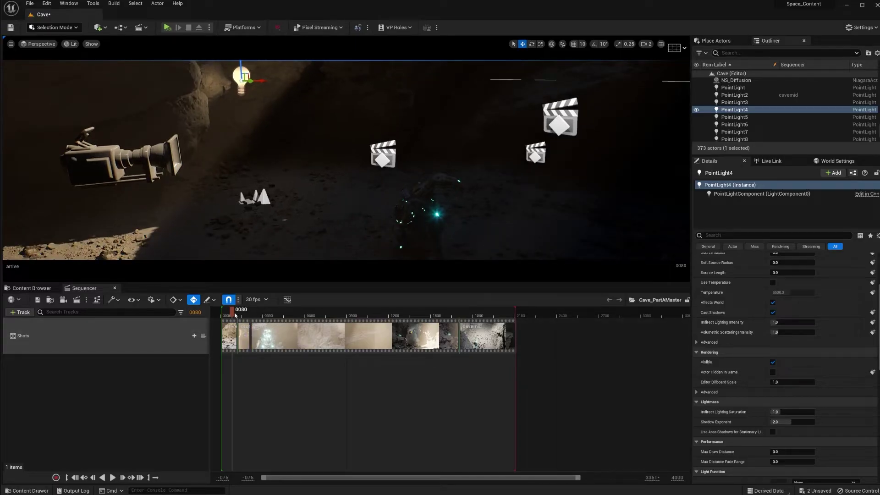
Step: At frame 78, turn PointLight4's Affects World off and back on to compare its contribution to the scene
drag(232, 313, 233, 315)
scroll(770, 324, up, 1)
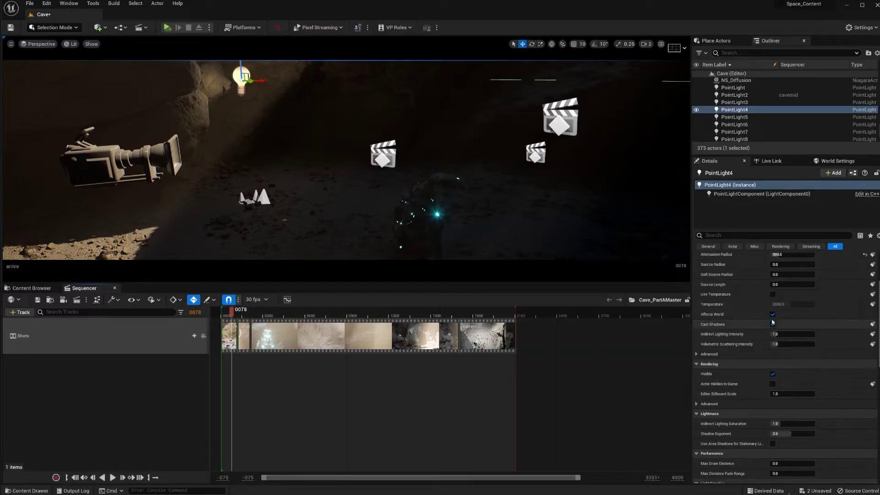
click(773, 317)
click(772, 316)
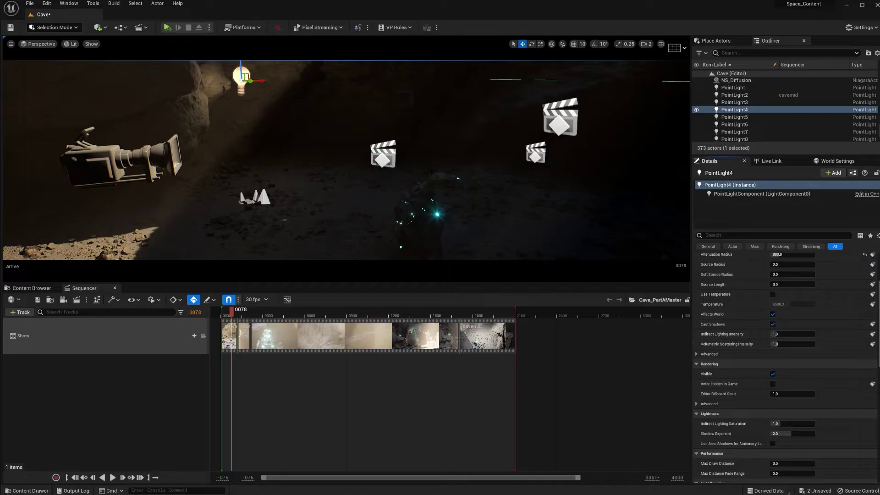
Step: Filter the Outliner for "sky" and select SkyLight2 to display its light settings
right_drag(345, 160, 172, 144)
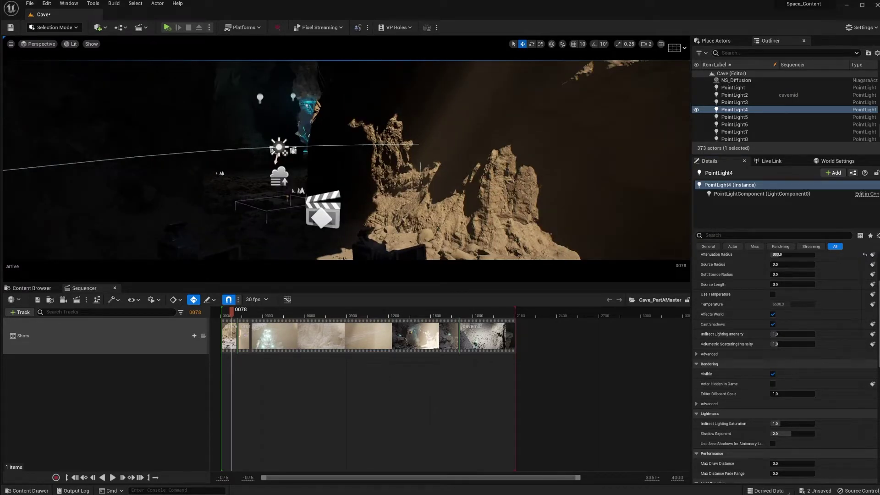
click(744, 52)
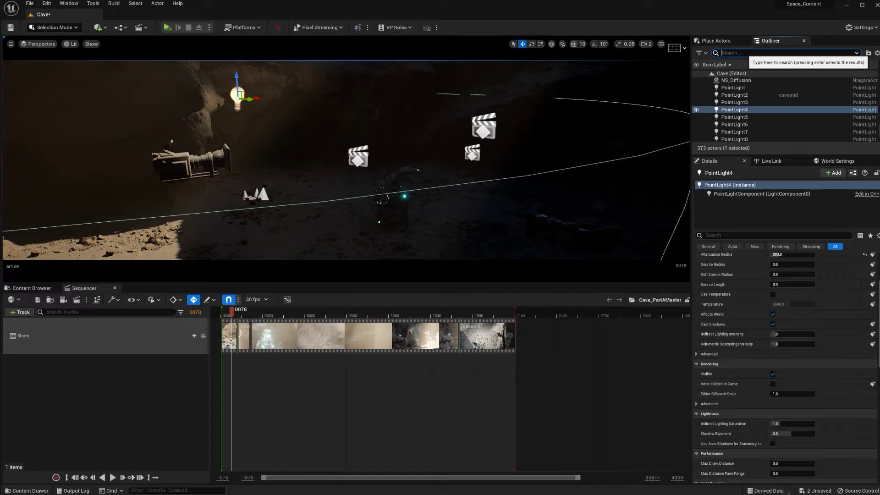
text(sky)
click(733, 103)
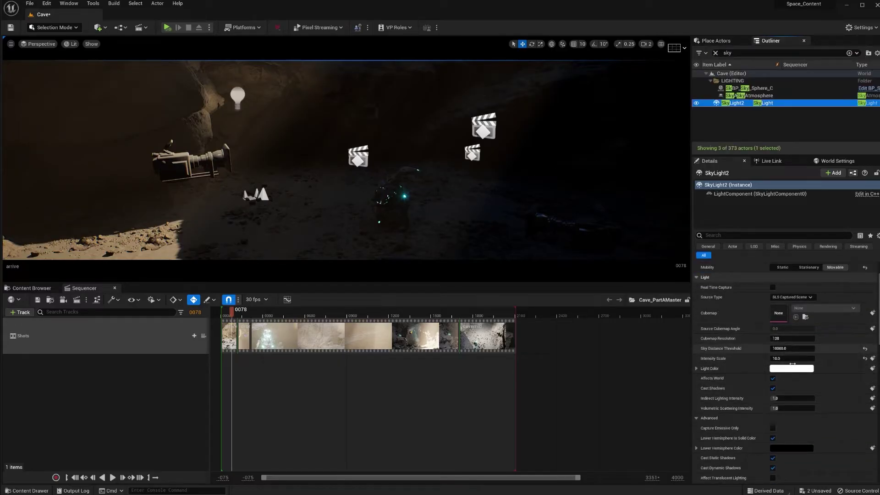
scroll(787, 313, up, 2)
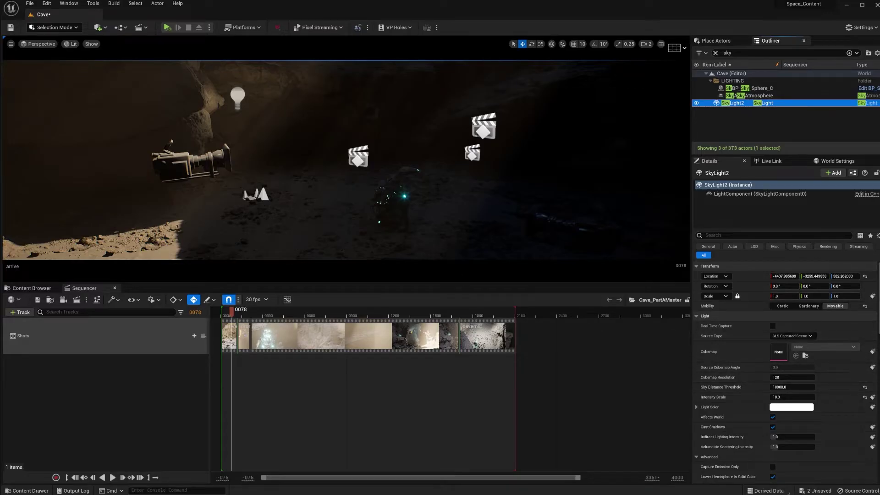
Step: Move the playhead to frame 259 and inspect the armored character's lighting in the free viewport
right_drag(346, 160, 311, 83)
right_drag(497, 128, 458, 170)
drag(232, 317, 257, 317)
right_drag(344, 161, 306, 196)
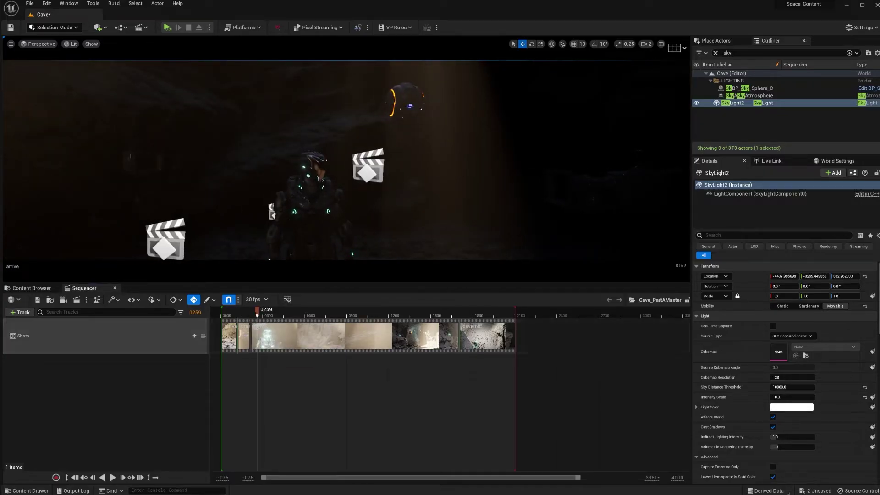
Step: Lock the viewport to the shots and move the playhead to frame 282 to view the armored character through the arrive camera
click(204, 337)
click(241, 315)
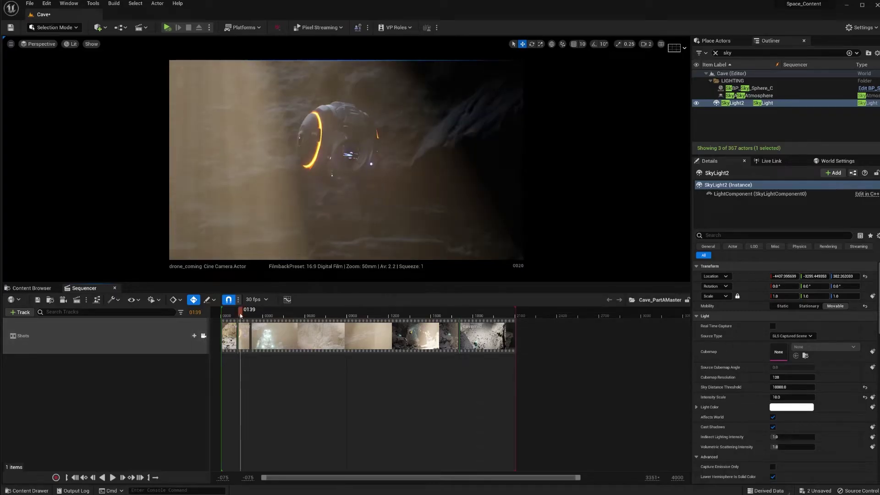
click(255, 316)
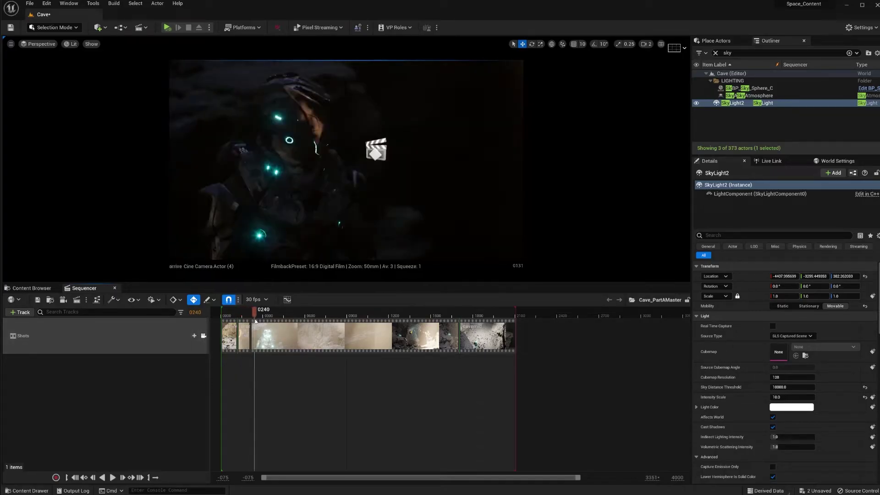
drag(255, 321, 261, 326)
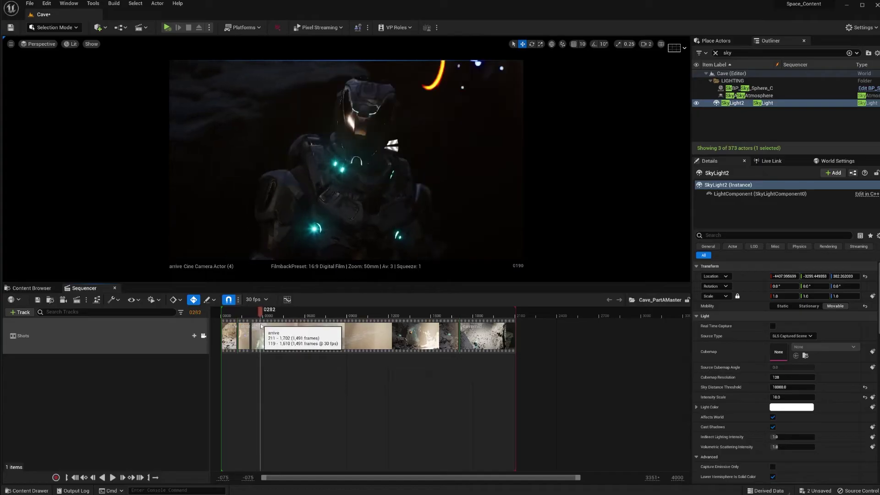
Step: Select PointLight4 in the free viewport, then check its Affects World contribution on the armored character through the shot camera
click(204, 336)
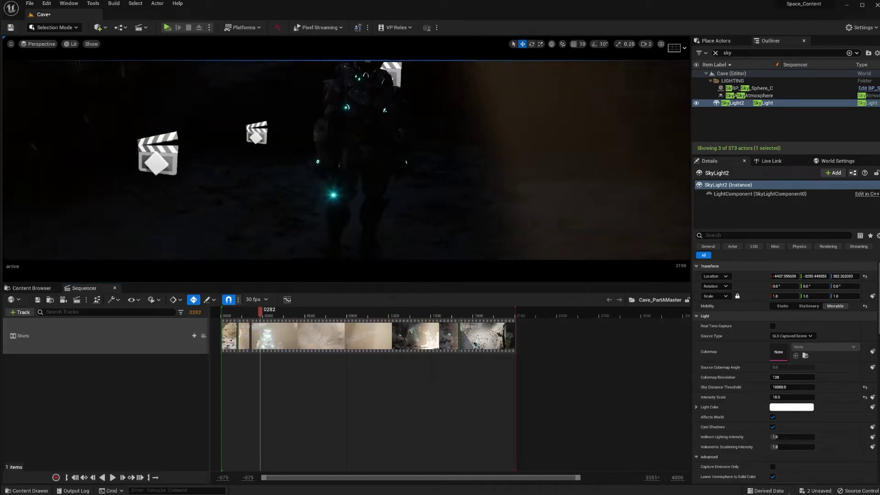
right_drag(346, 160, 386, 160)
click(217, 130)
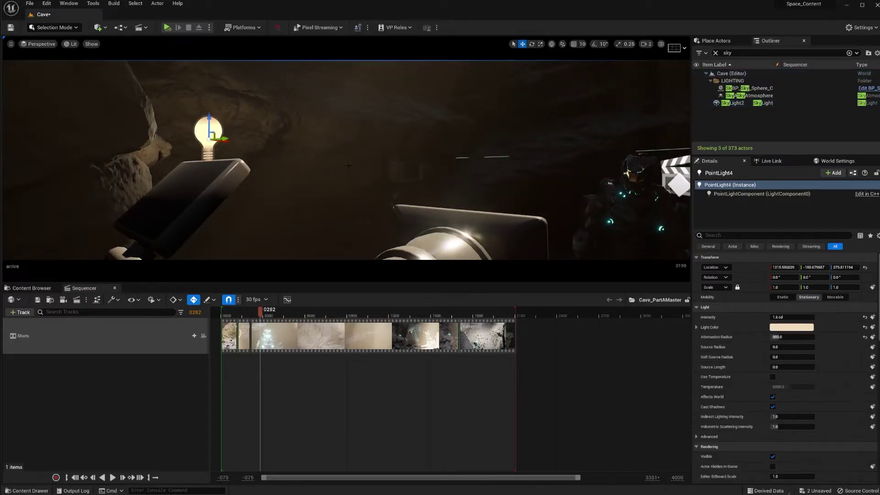
right_drag(217, 129, 231, 129)
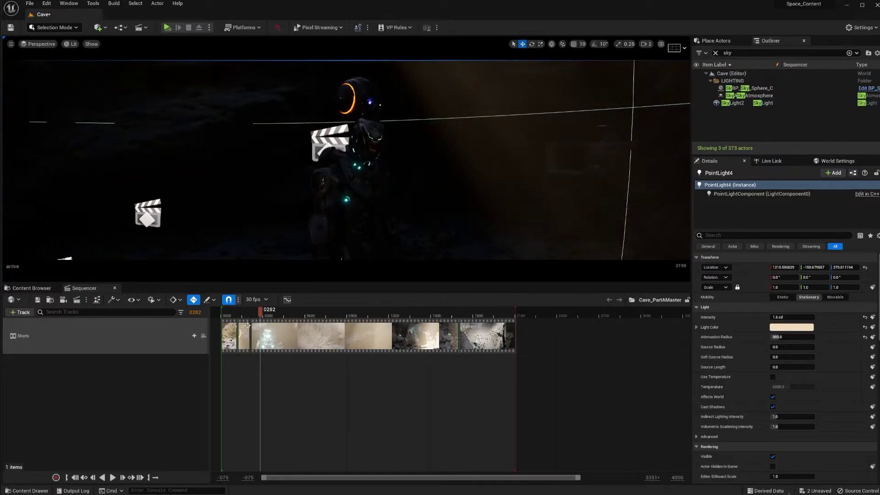
click(204, 336)
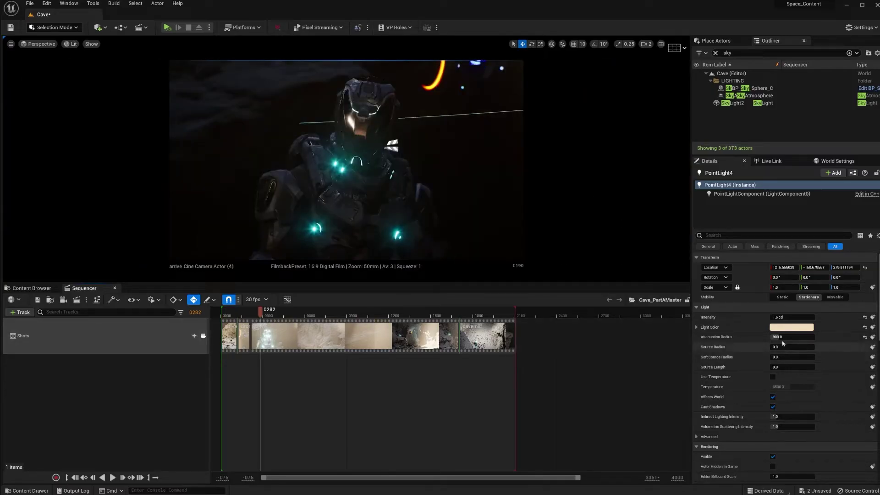
click(773, 397)
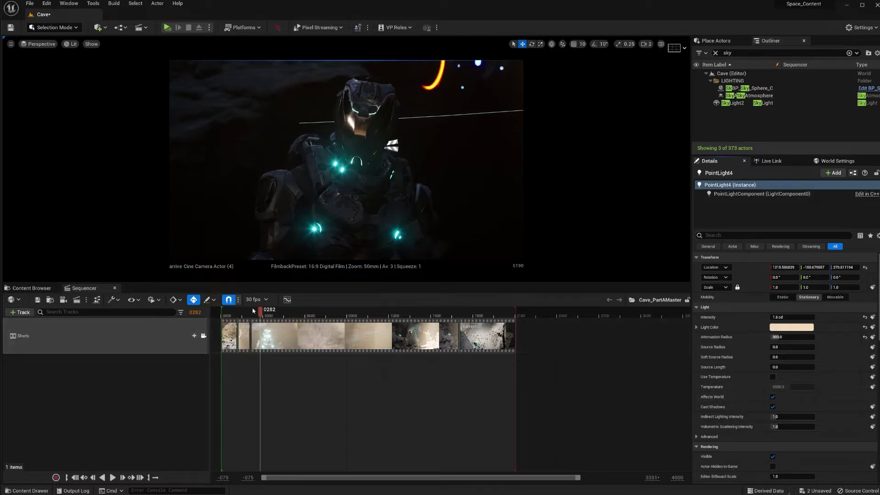
Step: Review the lighting across the arrive shot cameras, moving through frames 407 and 1468 and playing onward
drag(262, 311, 277, 316)
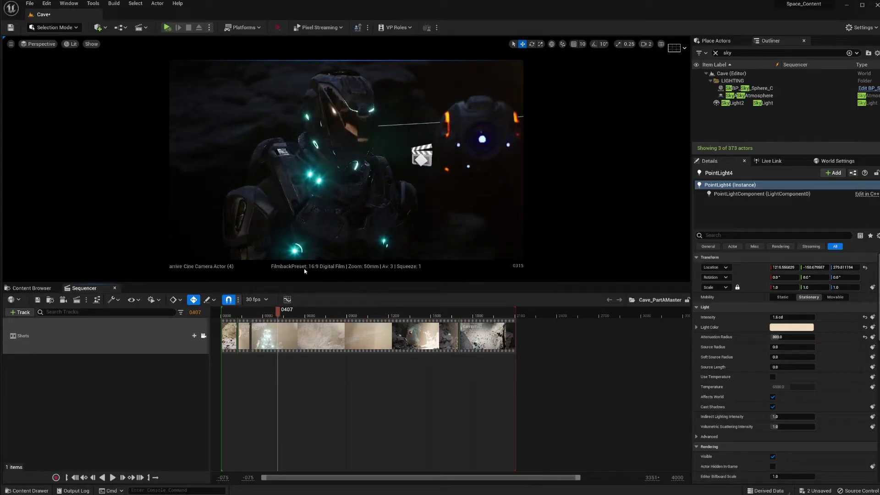
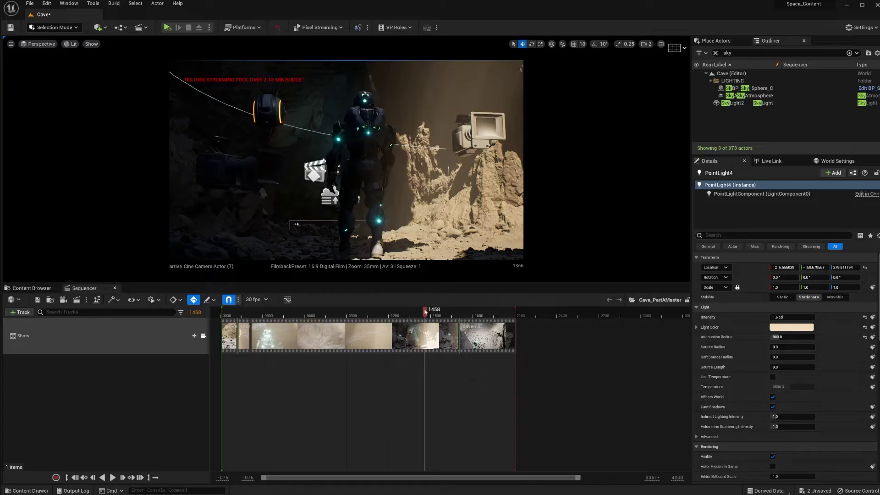
drag(423, 311, 426, 314)
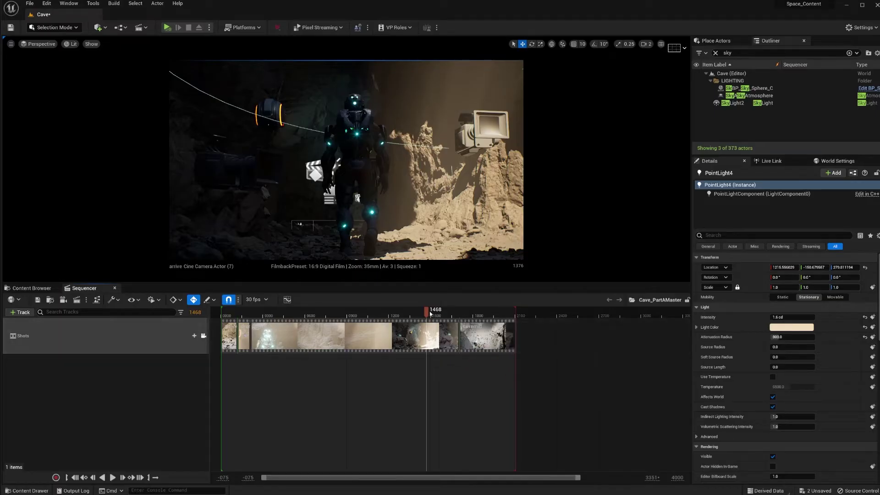
key(space)
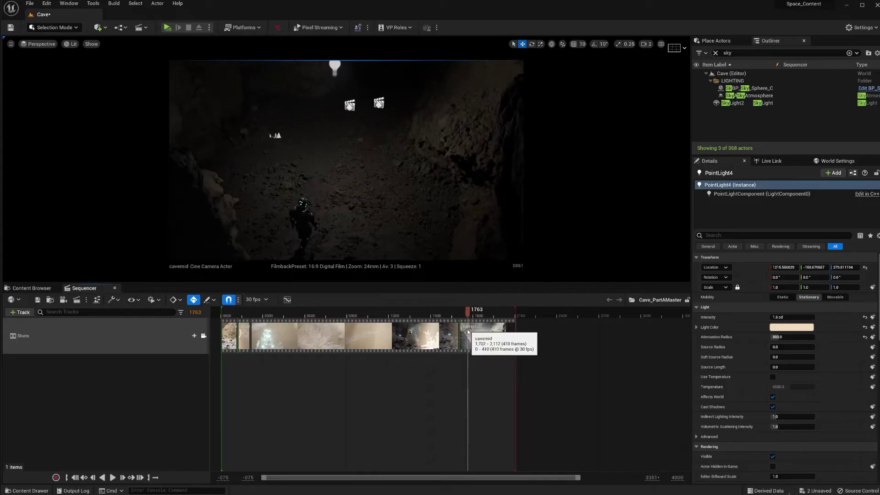
Step: Select the PointLight above the cave floor in the cavemid shot and examine its lighting through frame 1938
click(332, 75)
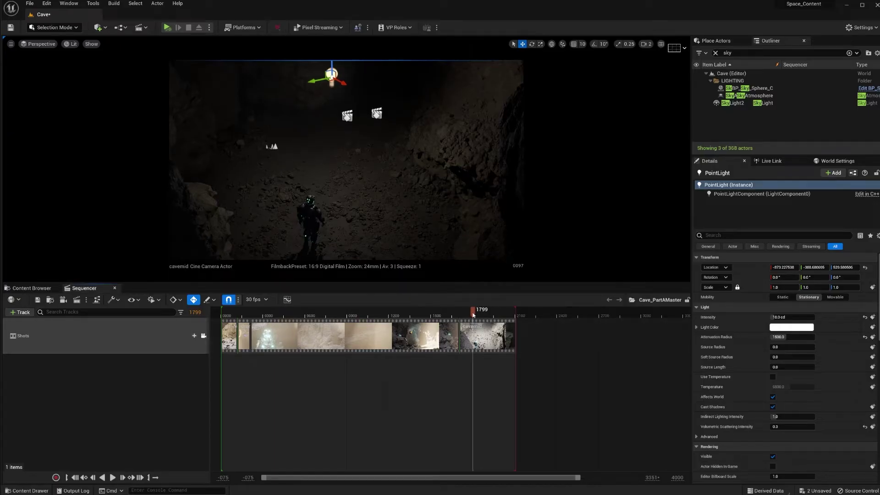
mouse_move(473, 314)
mouse_down()
mouse_move(459, 313)
mouse_move(474, 313)
mouse_up()
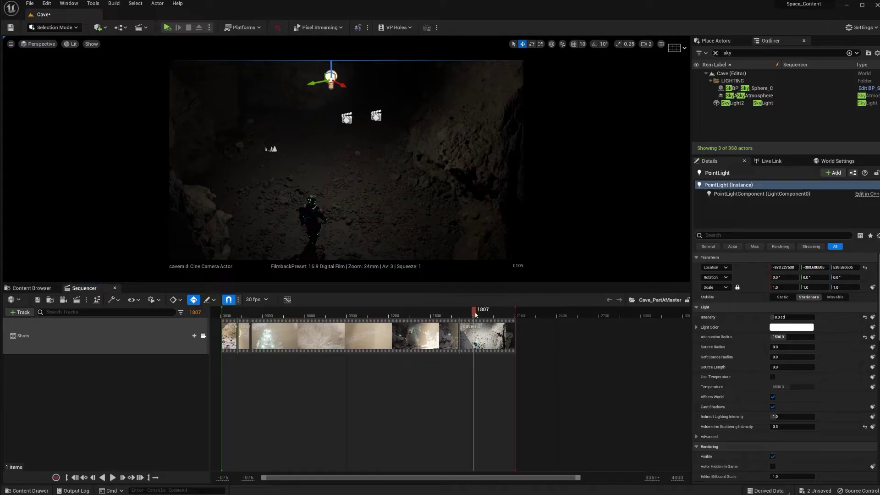
drag(474, 313, 492, 324)
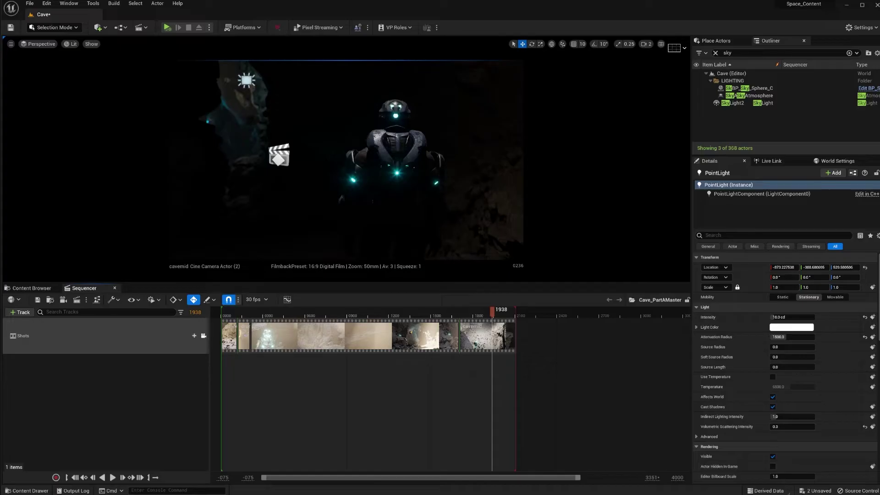
Step: Hide the editor icons in the viewport and review the character's back lighting from frame 1923 to 2014
click(324, 117)
key(g)
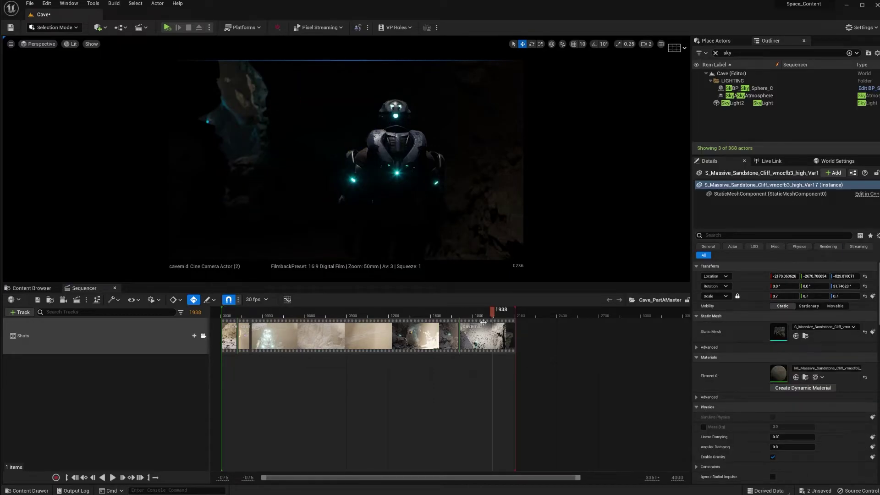
click(483, 316)
drag(483, 316, 491, 316)
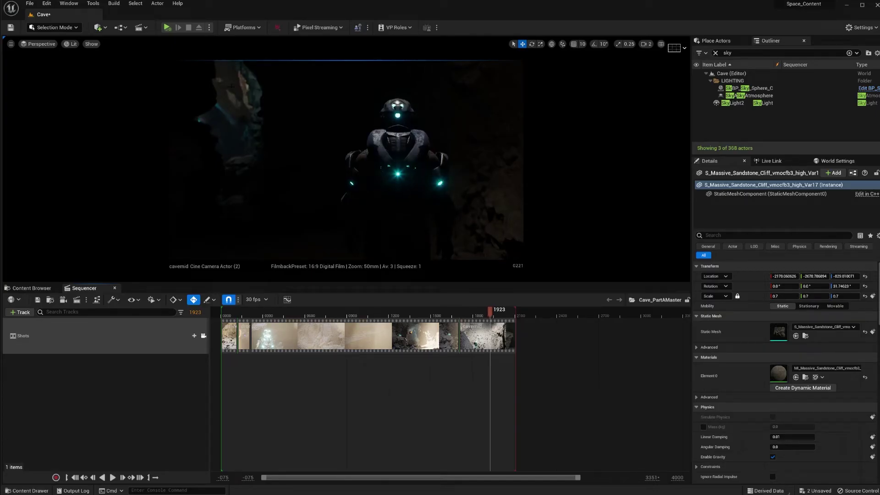
drag(487, 318, 502, 316)
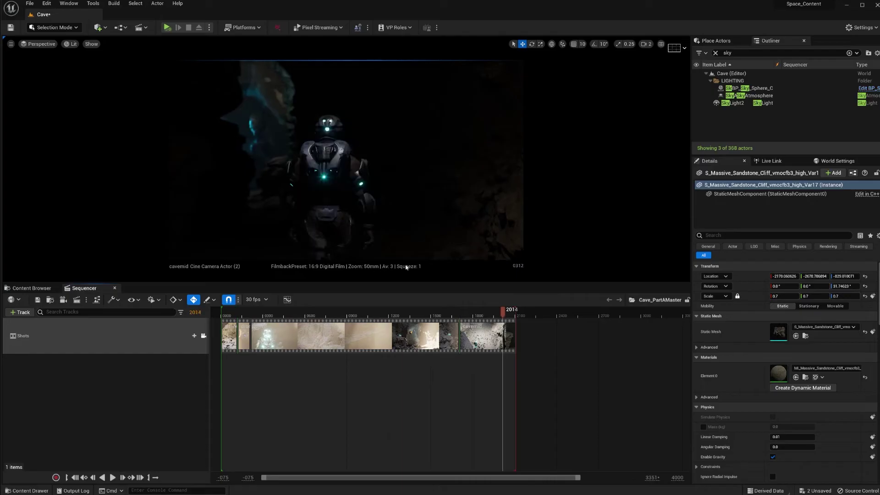
Step: Return the playhead to frame 1809 and open the Theportal level sequence
click(142, 29)
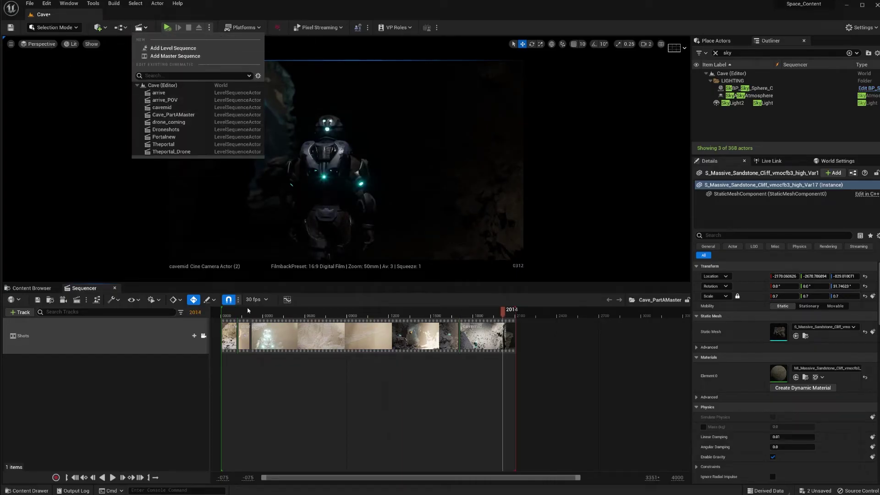
drag(249, 316, 475, 316)
click(141, 27)
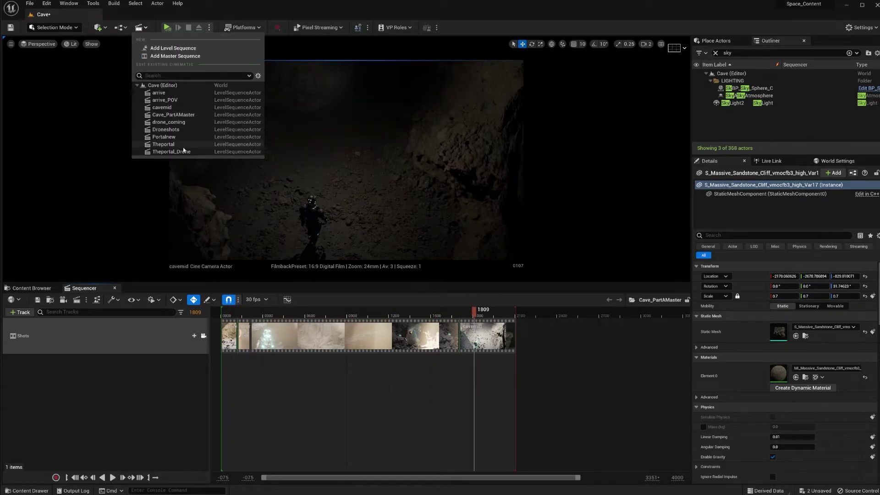
click(165, 145)
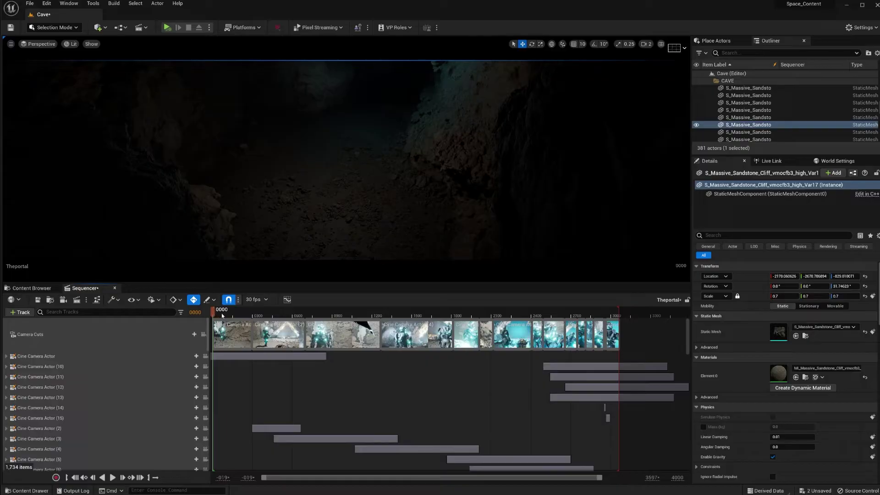
Step: Lock the viewport to Theportal's camera cuts and examine the golden portal and character lighting at frames 544, 335 and 746
drag(219, 317, 285, 317)
click(203, 334)
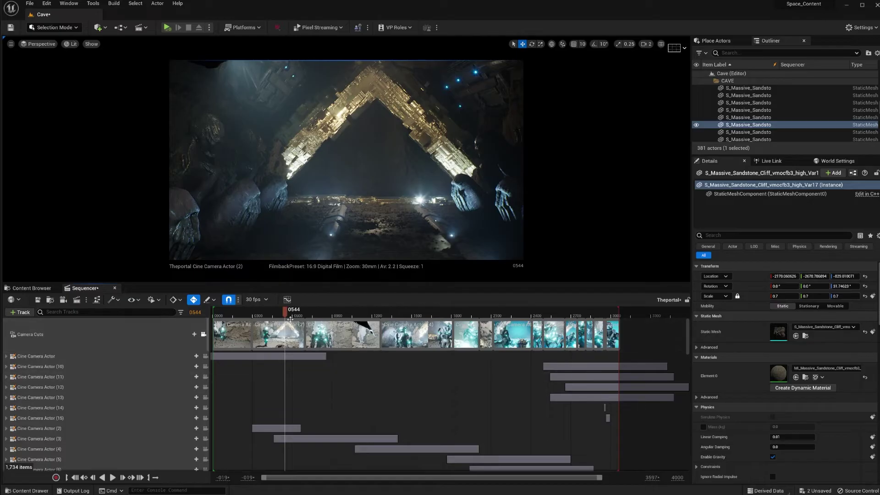
drag(284, 316, 258, 311)
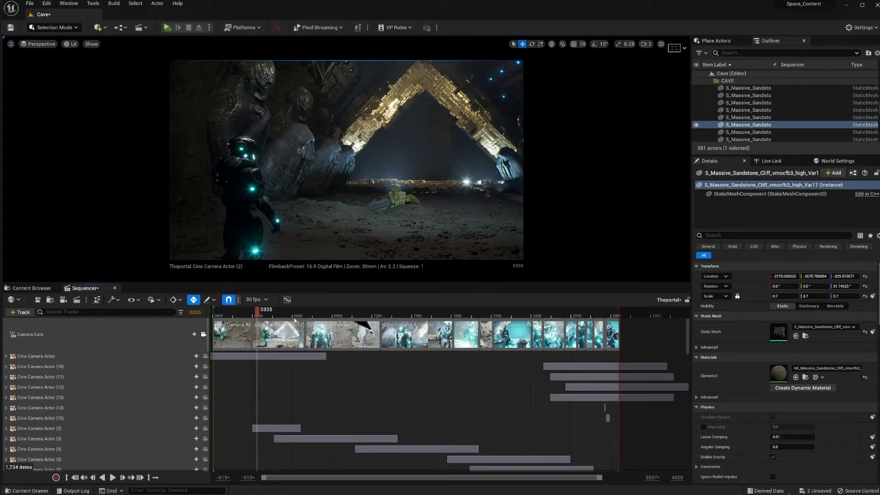
drag(257, 310, 312, 333)
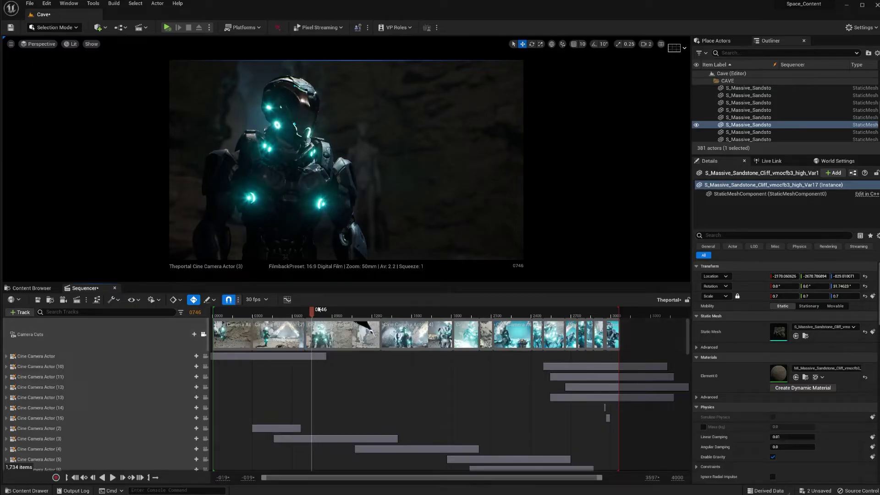
drag(316, 315, 311, 315)
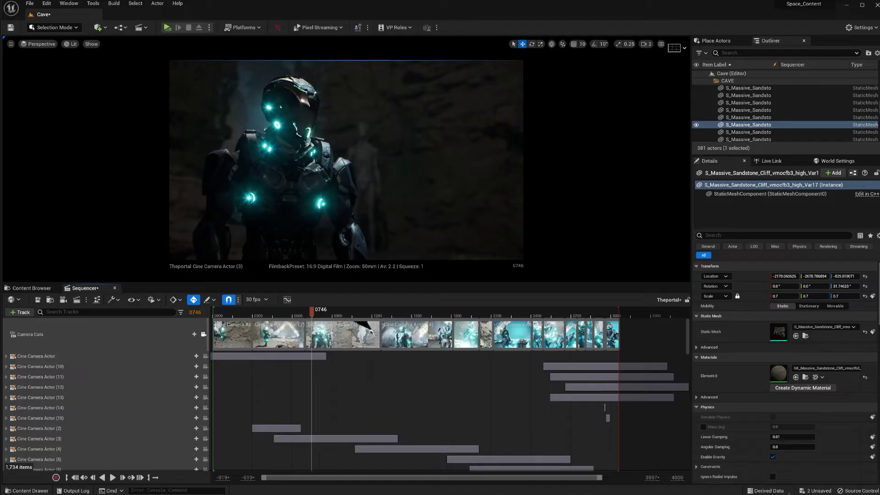
Step: Review the glowing blue portal's light on the character and cave at frames 1868, 2208, 2322 and 2702
drag(313, 315, 462, 330)
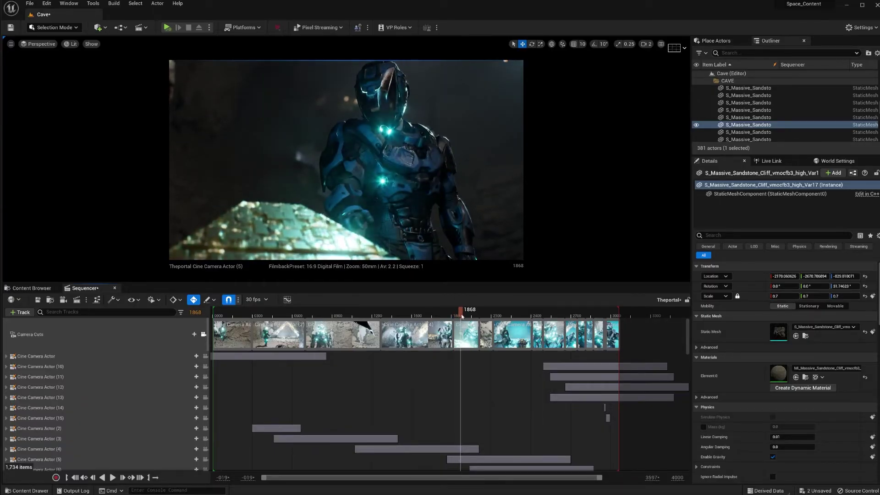
drag(461, 317, 507, 324)
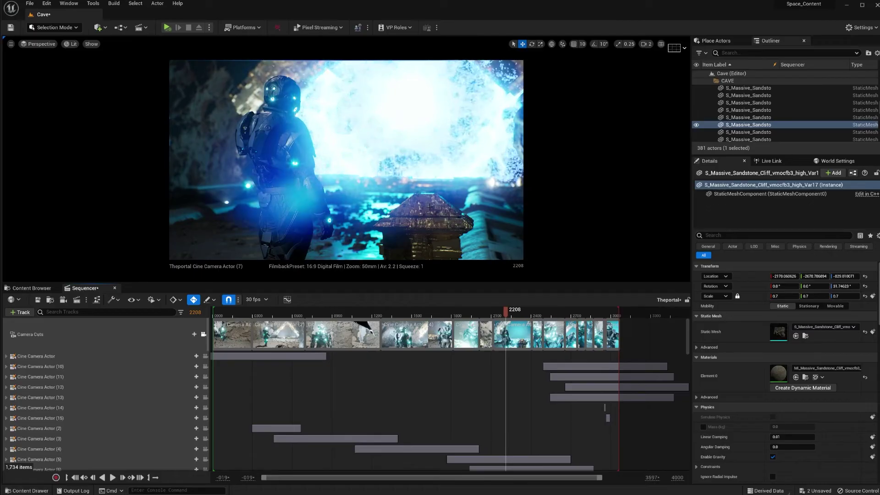
drag(507, 315, 522, 320)
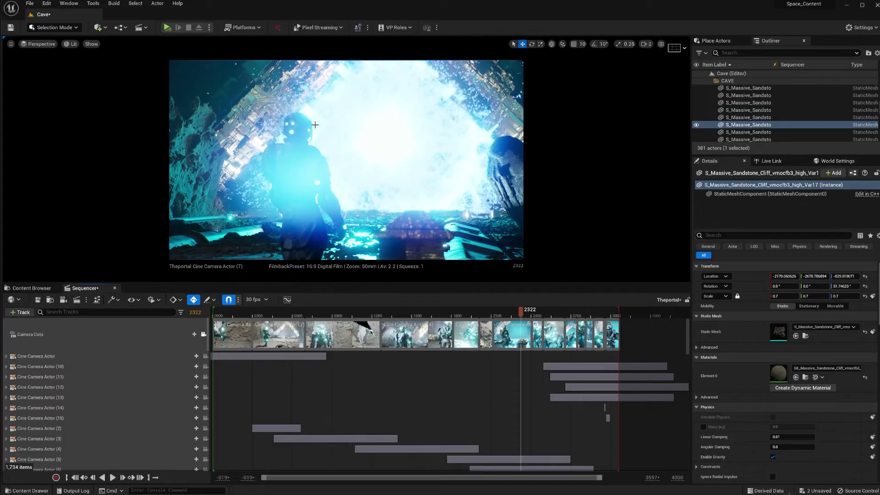
drag(520, 315, 542, 324)
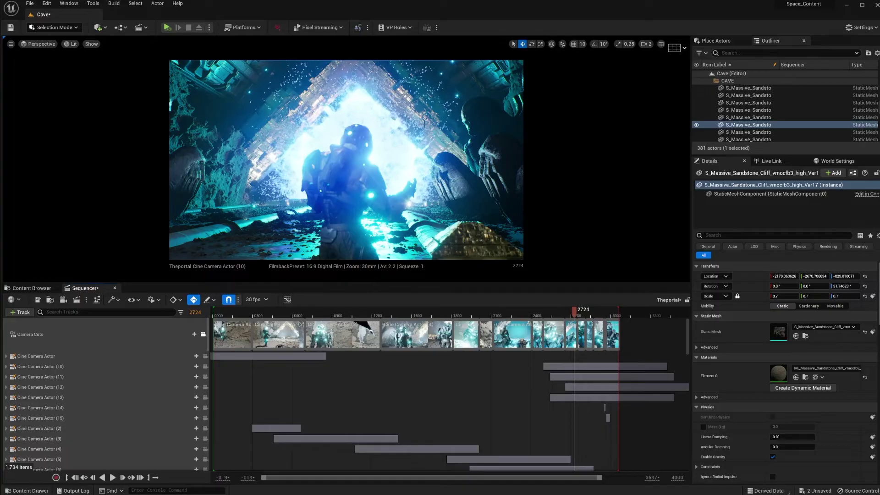
drag(578, 316, 571, 321)
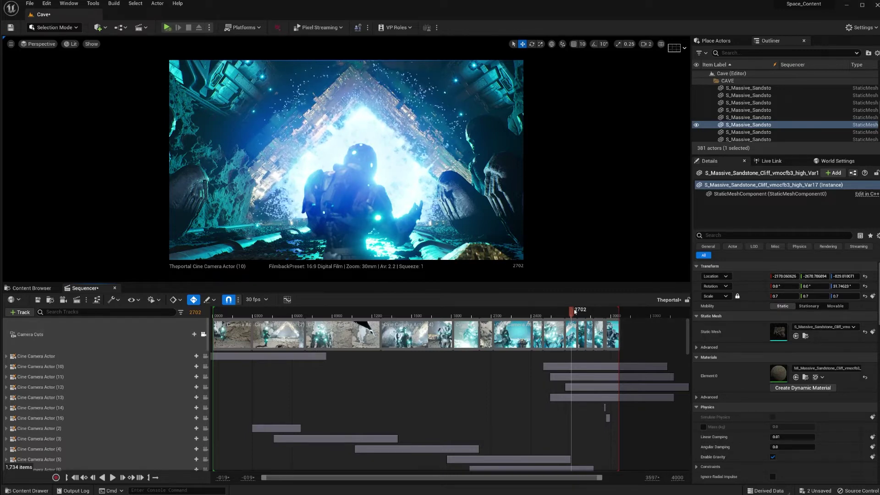
drag(574, 311, 571, 309)
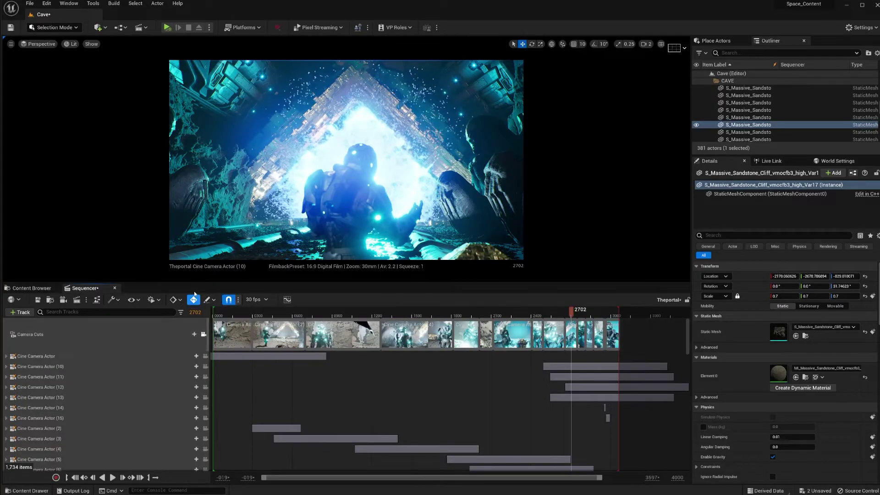
Step: Unlock the viewport from the camera cuts, set the camera speed to 3 and inspect the portal's surroundings at frame 2635
click(203, 334)
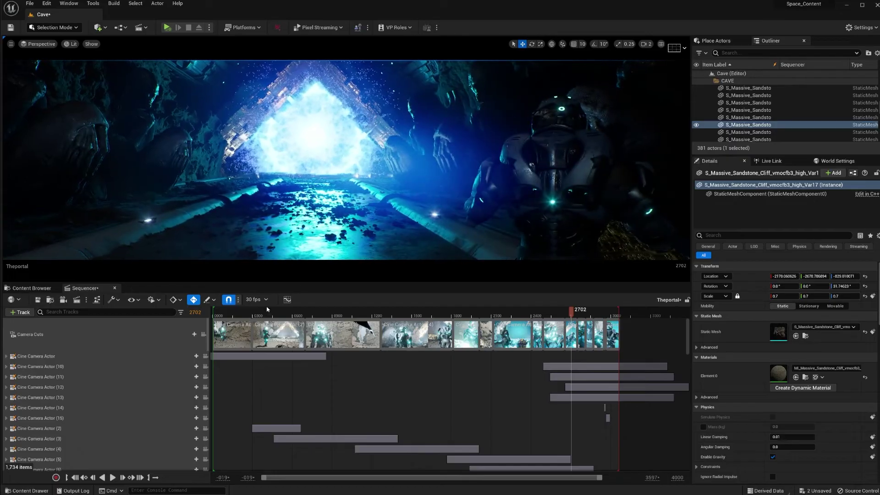
click(646, 44)
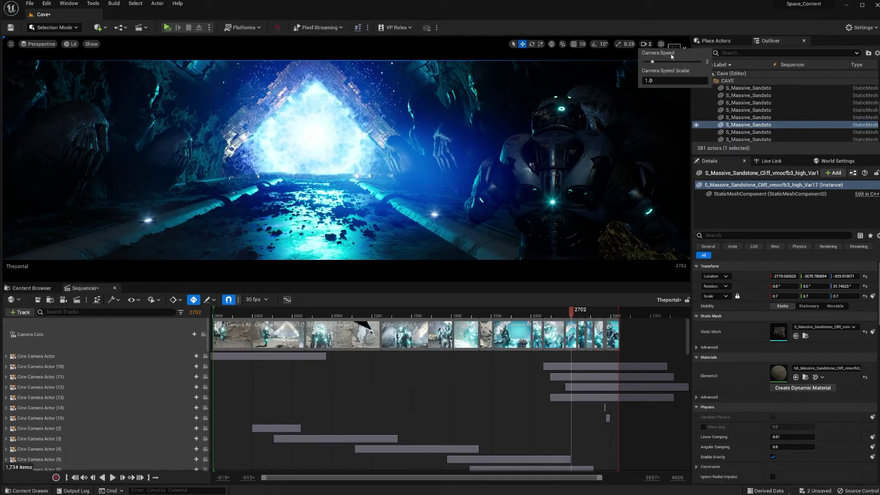
click(661, 62)
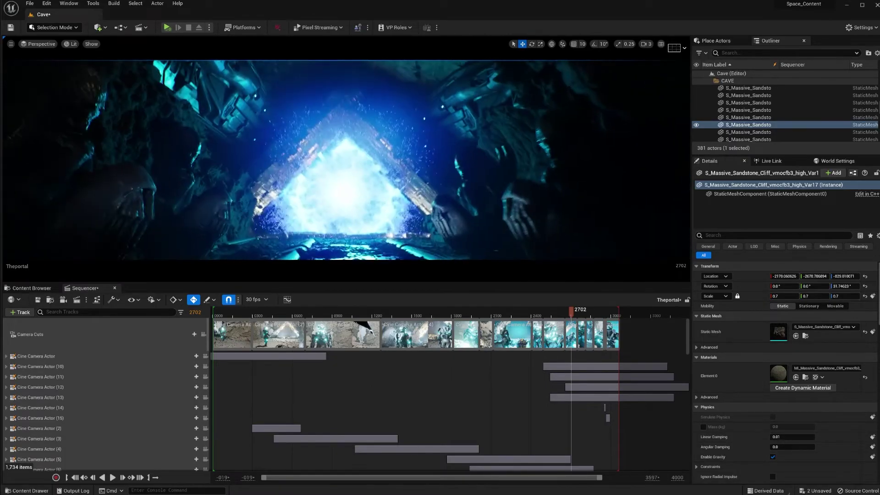
click(563, 313)
right_drag(412, 184, 454, 213)
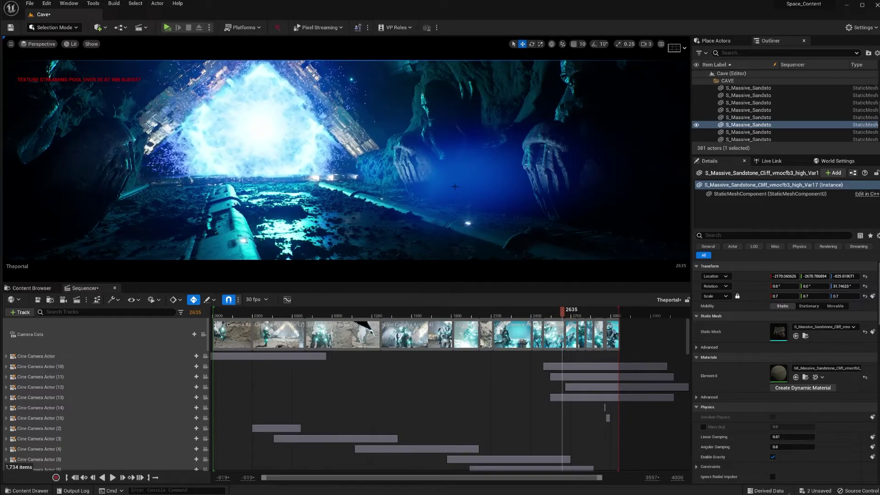
Step: Show the editor icons, set the camera speed to 4 and select PointLight8 in front of the portal
key(g)
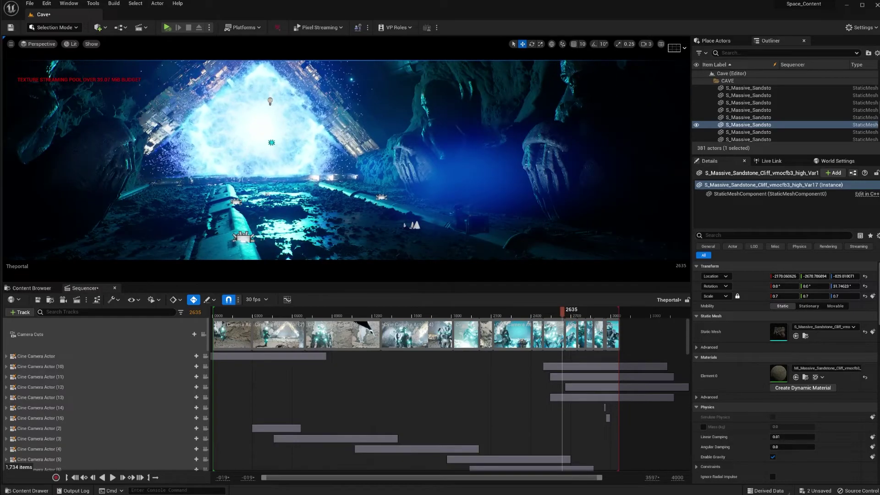
click(645, 43)
click(669, 61)
mouse_move(396, 207)
right_down()
mouse_move(357, 151)
mouse_move(396, 206)
right_up()
key(w)
click(354, 185)
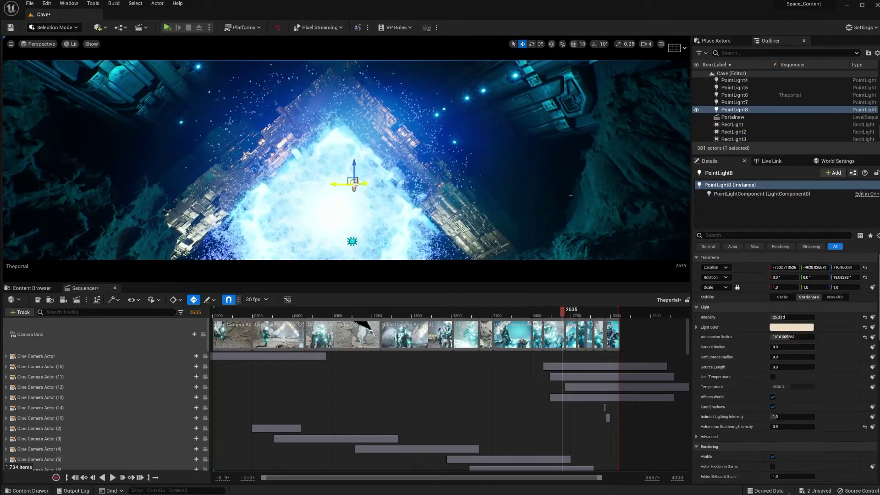
Step: Compare the portal frame's lighting at frame 1937 with PointLight8 hidden and shown
right_drag(354, 184, 282, 185)
key(s)
drag(562, 313, 469, 313)
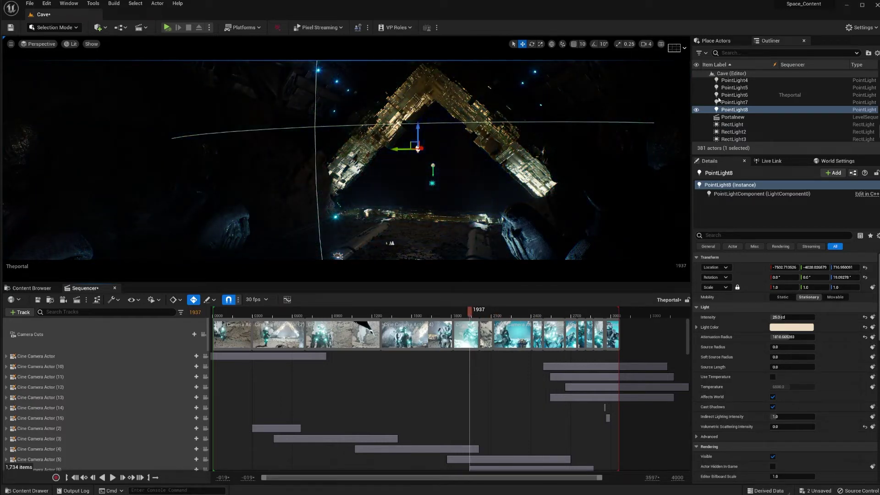
click(696, 110)
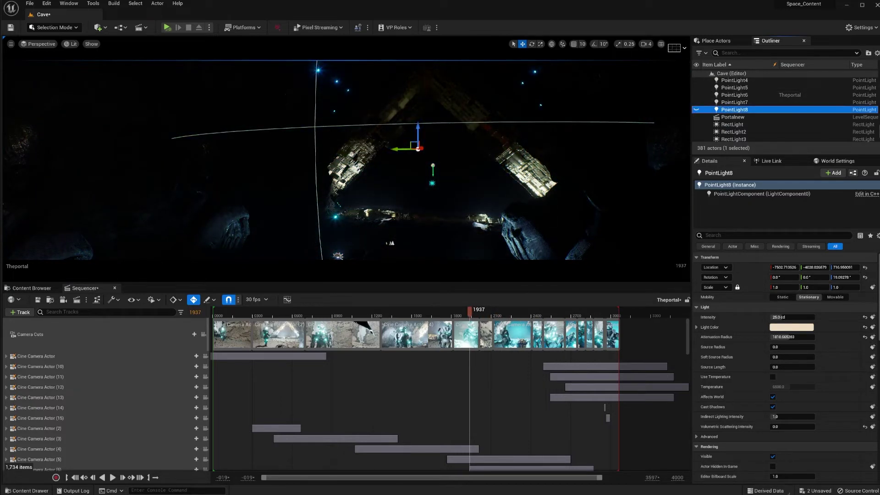
click(696, 110)
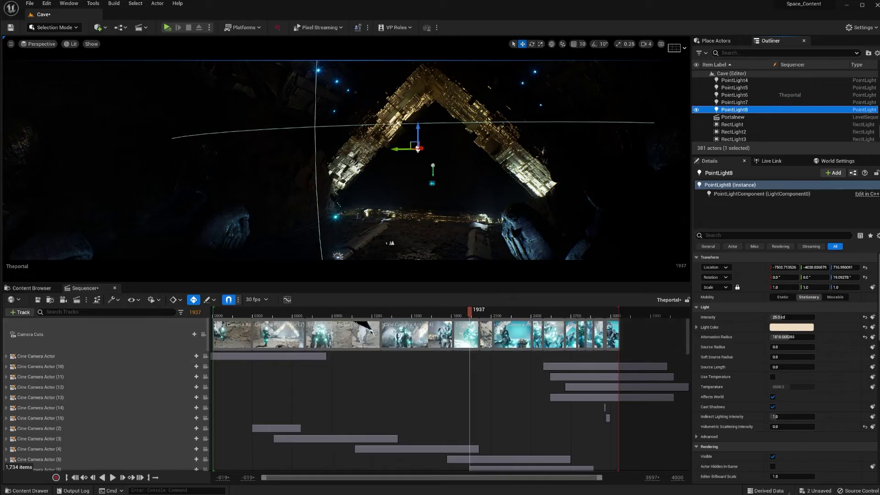
Step: Select RectLight7 inside the portal and compare the cave at frame 2224 with that light hidden and shown
click(432, 183)
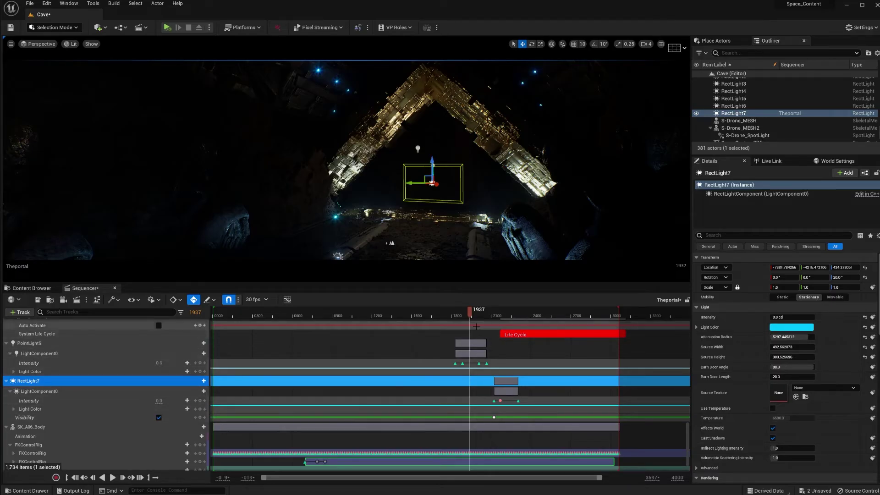
drag(470, 323, 512, 351)
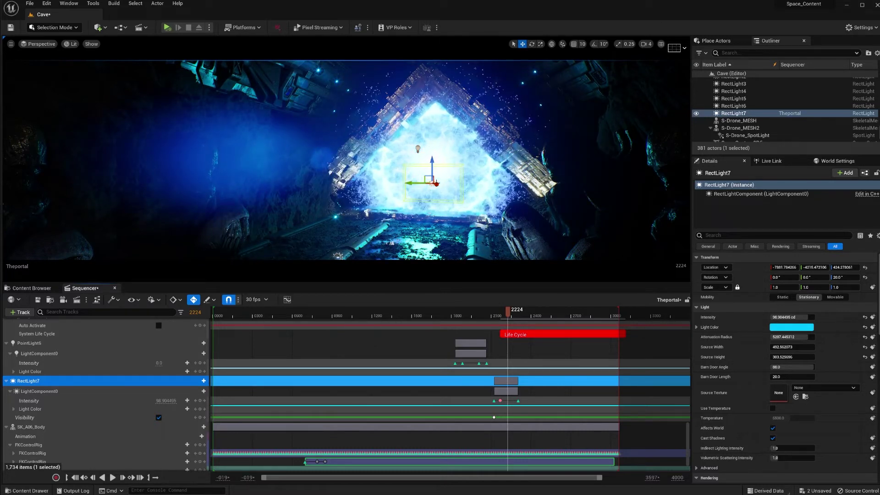
click(695, 114)
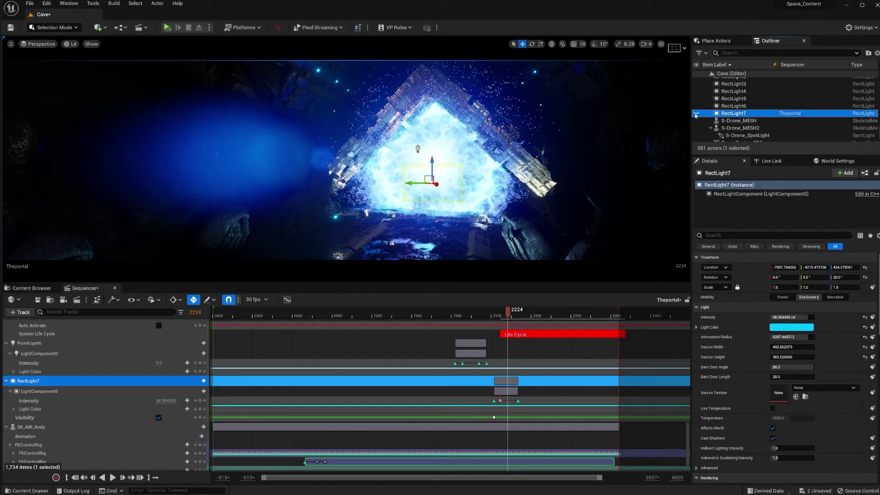
click(696, 114)
click(695, 114)
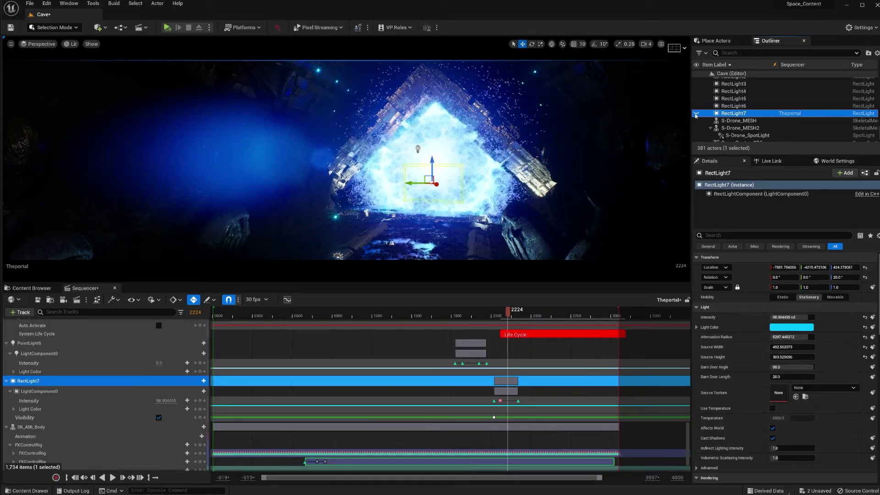
click(695, 114)
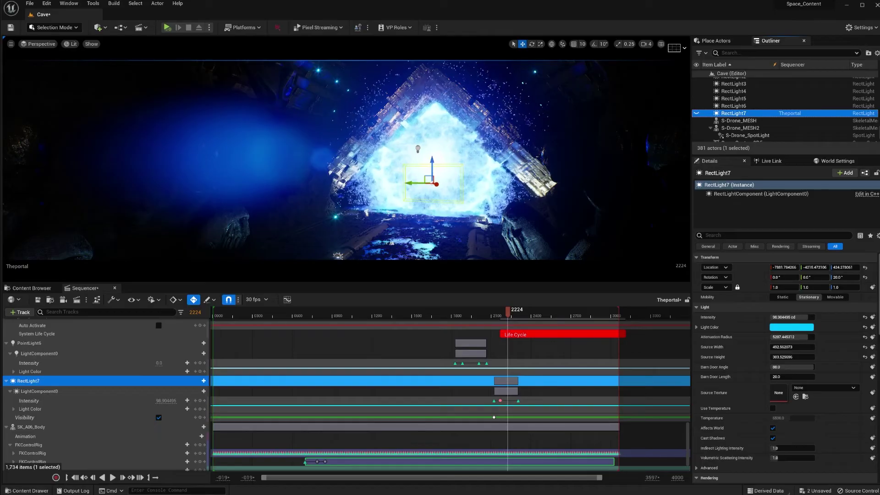
click(697, 114)
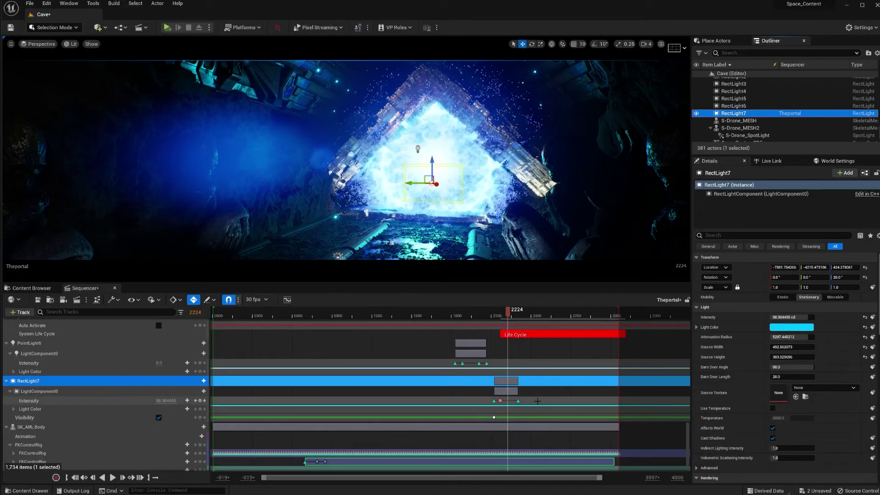
Step: Examine RectLight7's intensity keyframes as the portal ignites, checking frames 2146, 2162, 2117 and 2211
drag(507, 311, 498, 316)
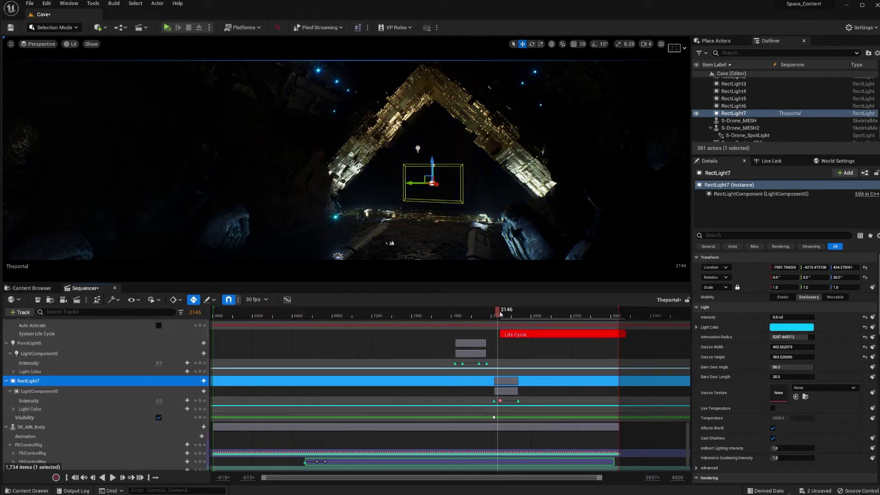
mouse_move(497, 315)
mouse_down()
mouse_move(511, 316)
mouse_move(499, 321)
mouse_up()
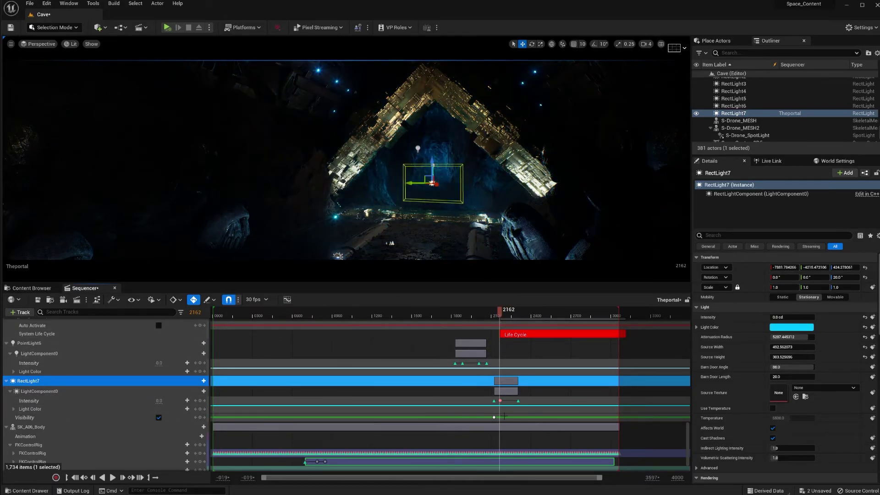
click(500, 400)
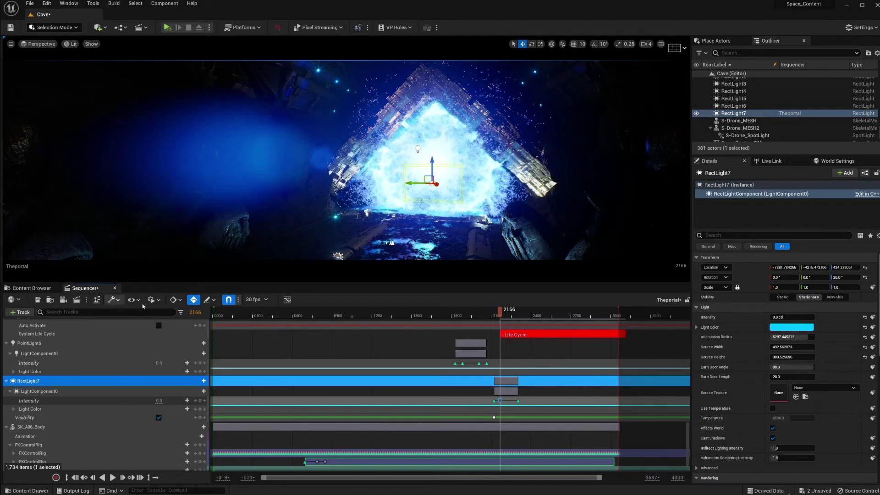
click(494, 315)
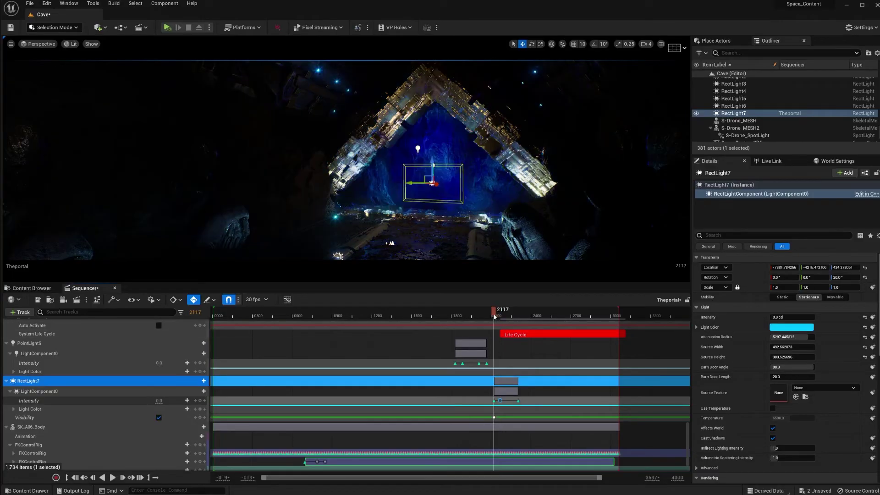
drag(494, 317, 505, 319)
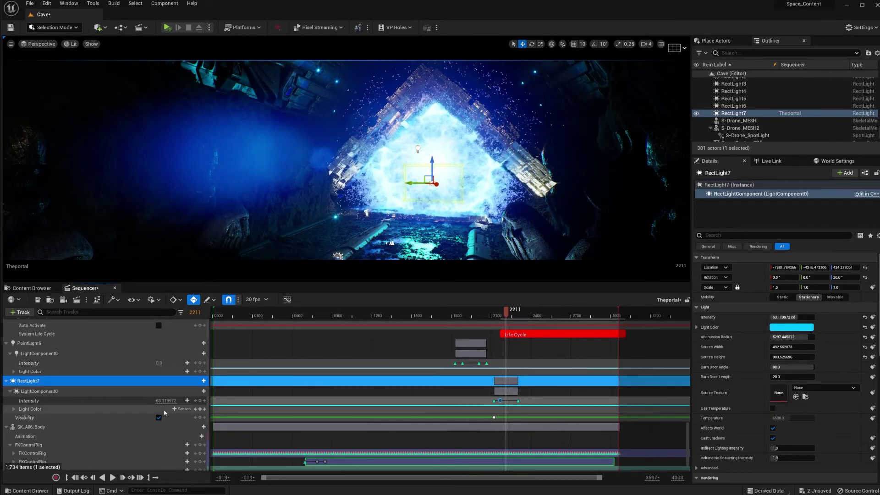
Step: Inspect RectLight7's intensity curve in the Curve Editor up to frame 2277, leaving the editor closed
click(287, 299)
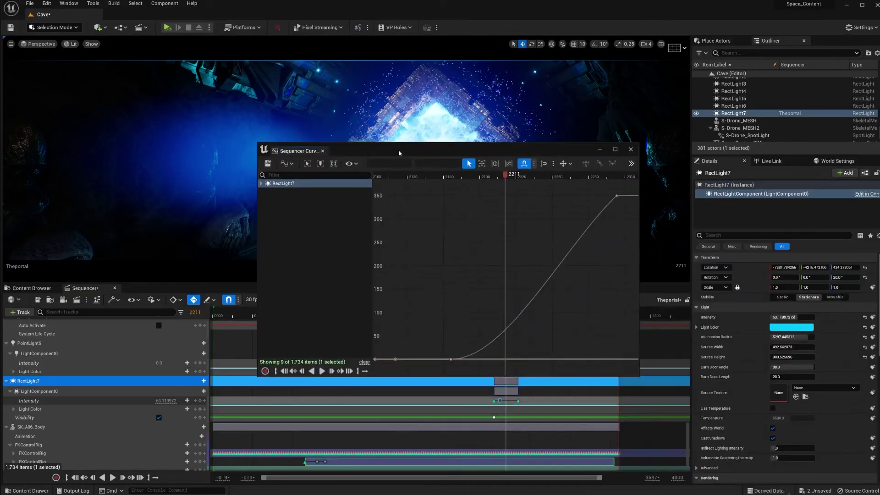
drag(505, 177, 518, 273)
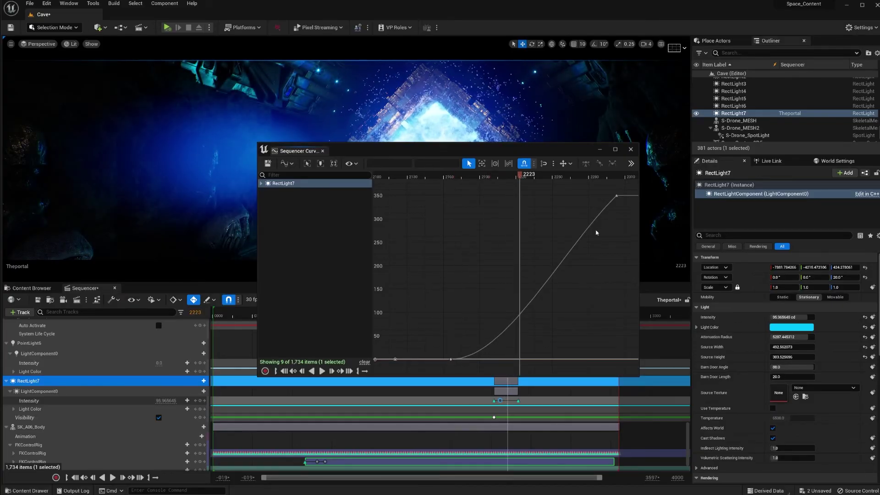
drag(526, 182, 585, 177)
click(631, 149)
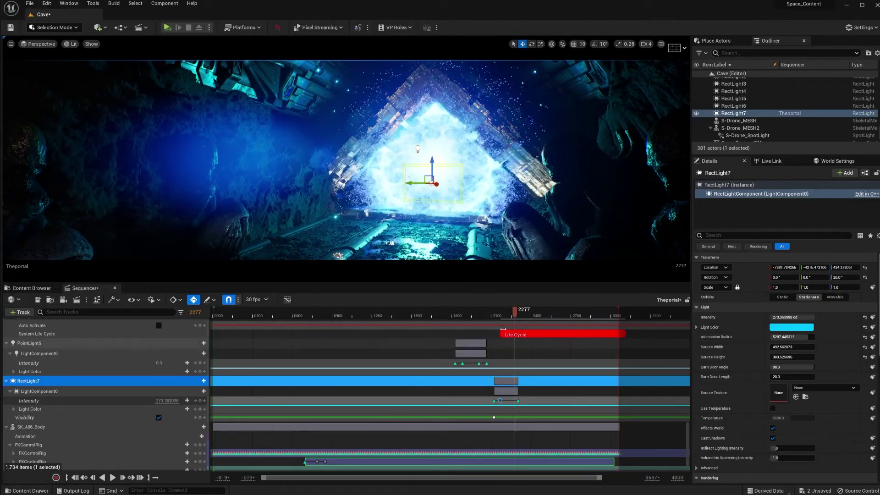
Step: Replay the portal's ignition up to frame 2357 and examine its light on the cave walls and floor and the surrounding set
click(498, 313)
drag(499, 311, 526, 337)
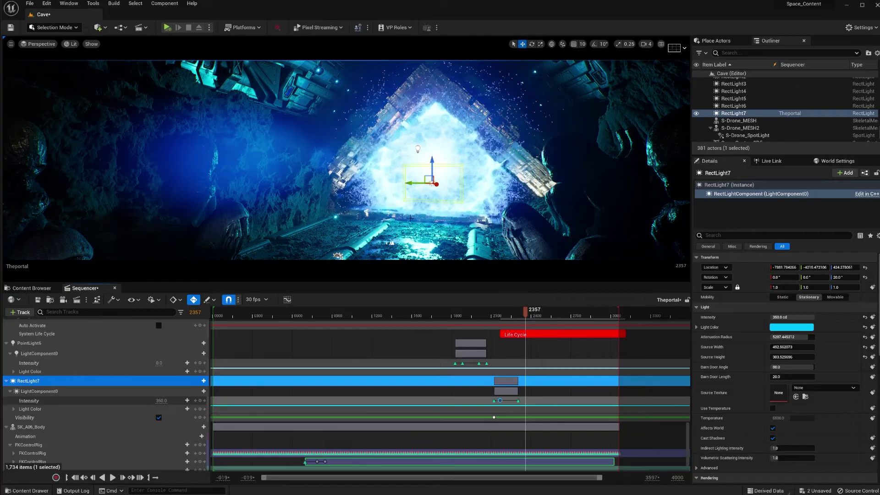
right_drag(410, 218, 197, 218)
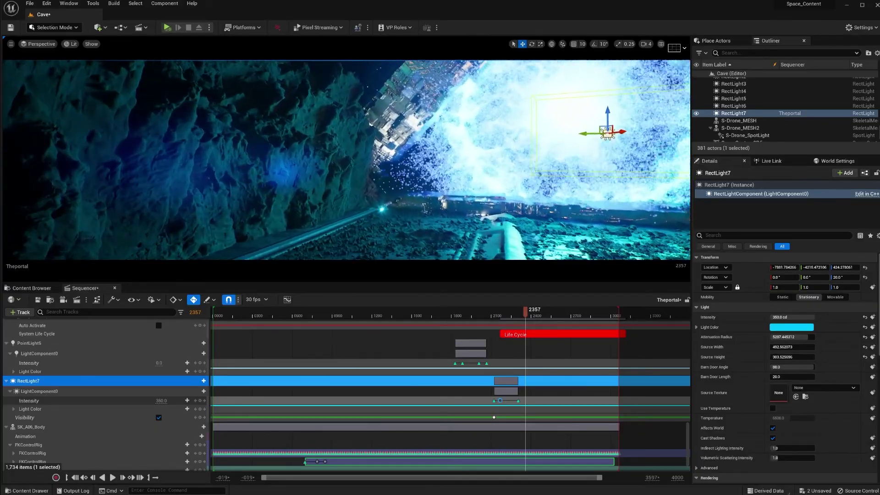
right_drag(346, 160, 415, 136)
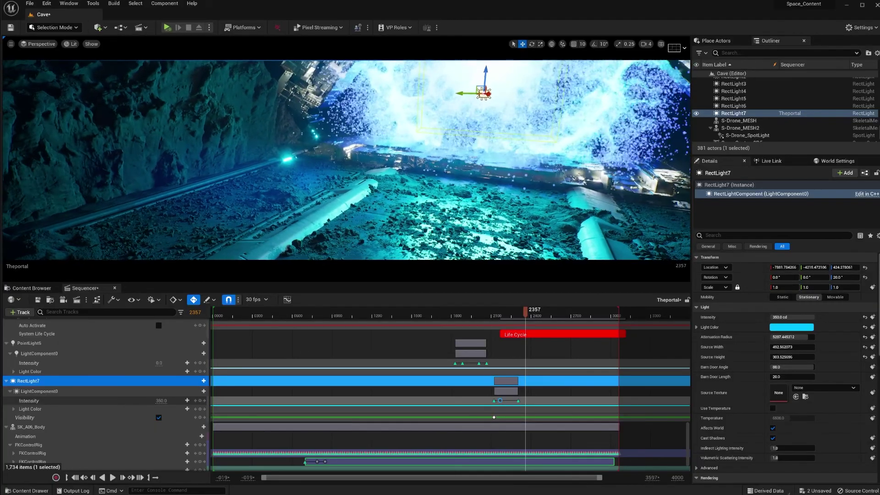
right_drag(401, 210, 418, 183)
key(w)
key(s)
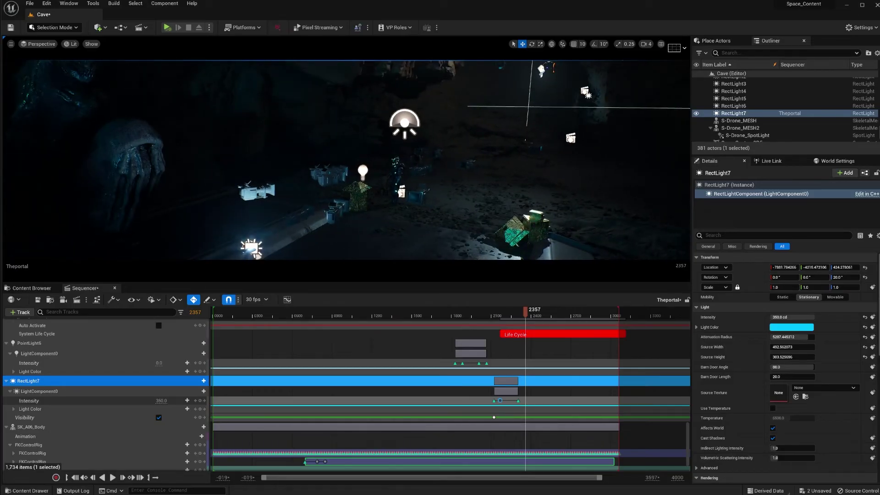
right_drag(391, 248, 435, 252)
key(w)
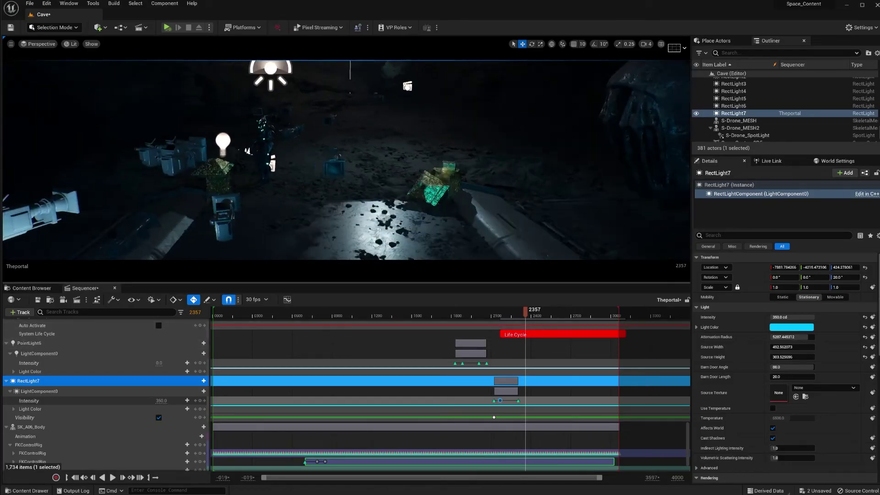
right_drag(440, 193, 443, 194)
Step: Open the Droneshots level sequence and review the drone shots up to frame 314
click(146, 29)
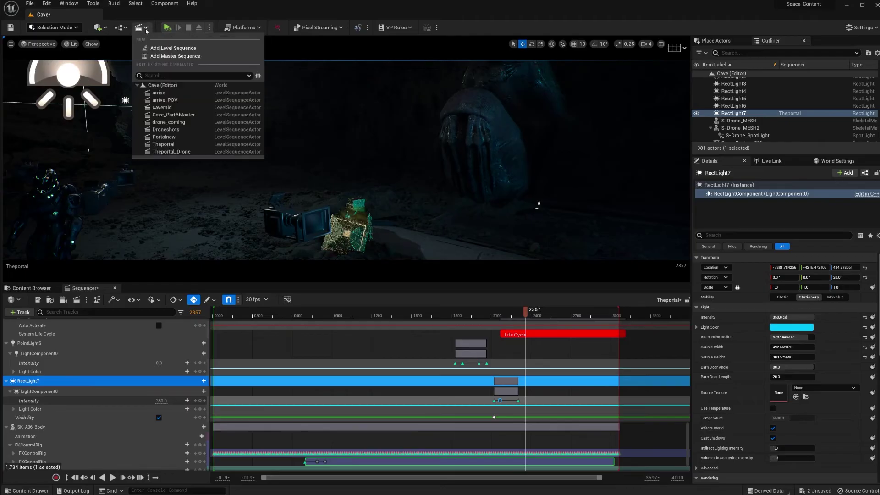
click(166, 130)
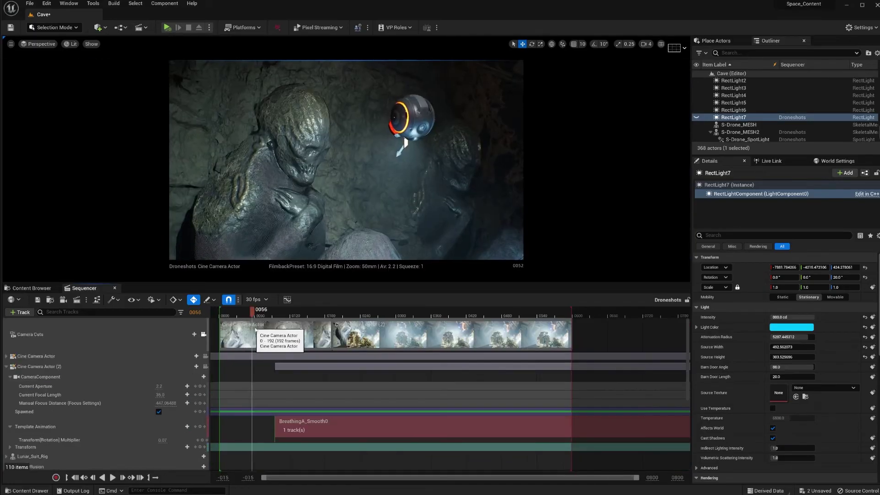
drag(255, 330, 405, 341)
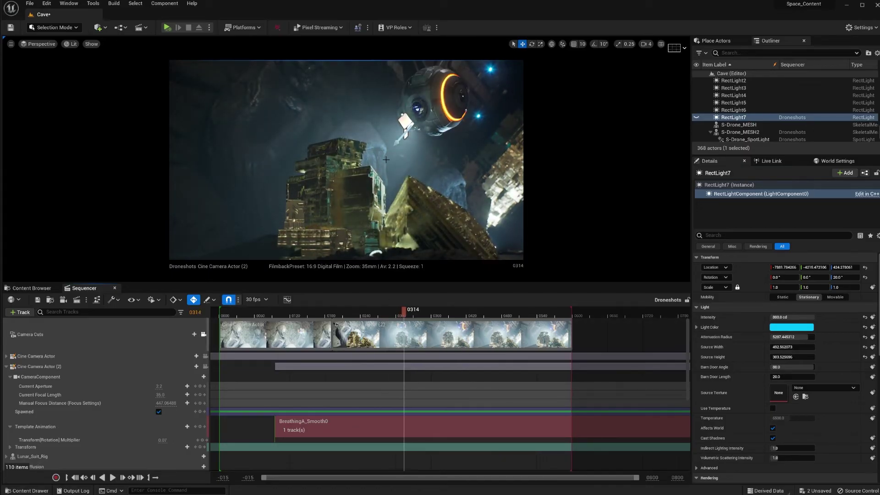
key(f)
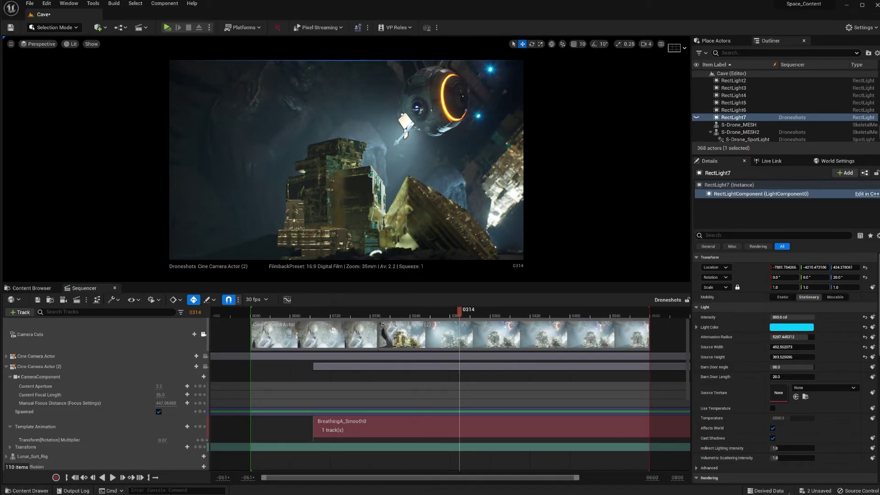
Step: Locate the drone S-Drone_MESH2 in the sequence, review it at frame 418 and select its attached S-Drone_SpotLight
click(444, 108)
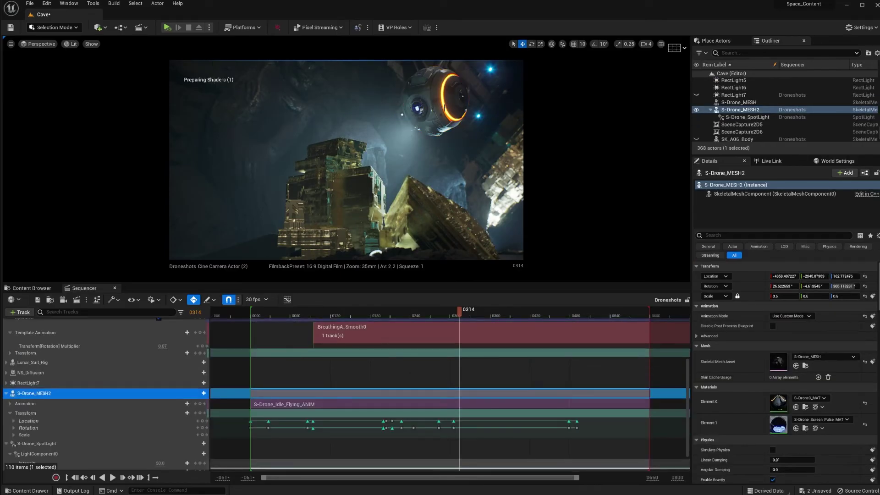
drag(459, 313, 534, 329)
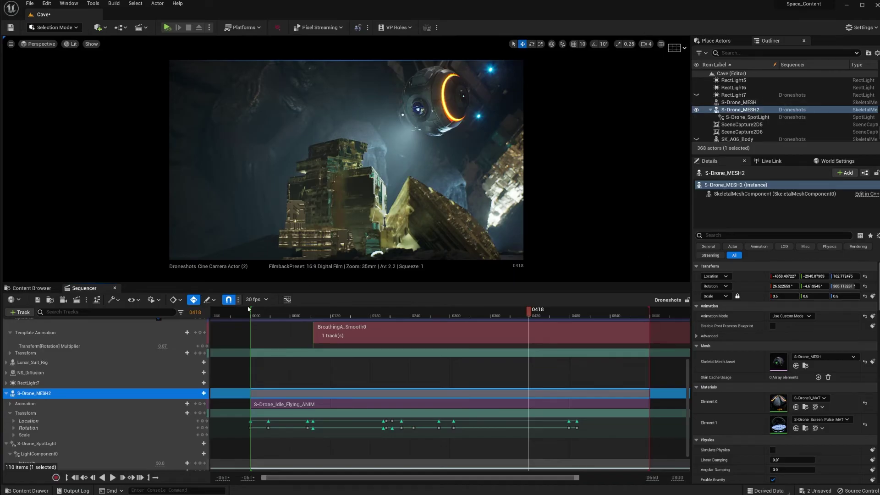
scroll(51, 396, down, 1)
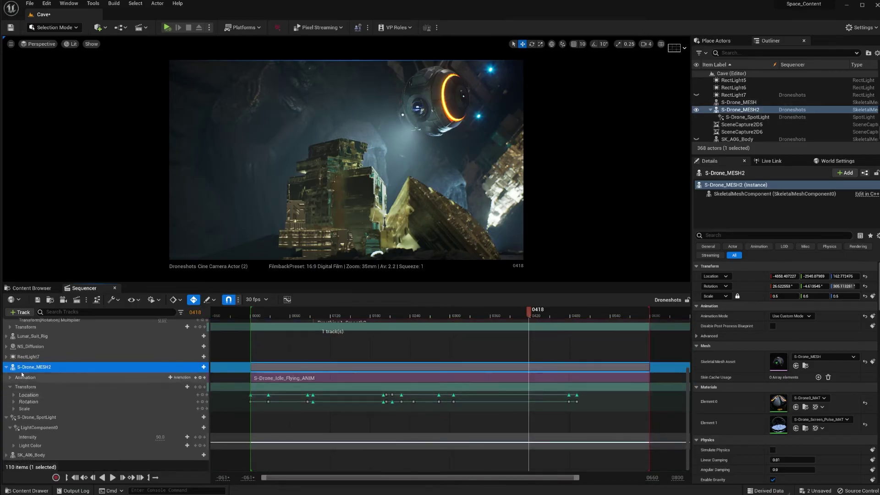
click(34, 418)
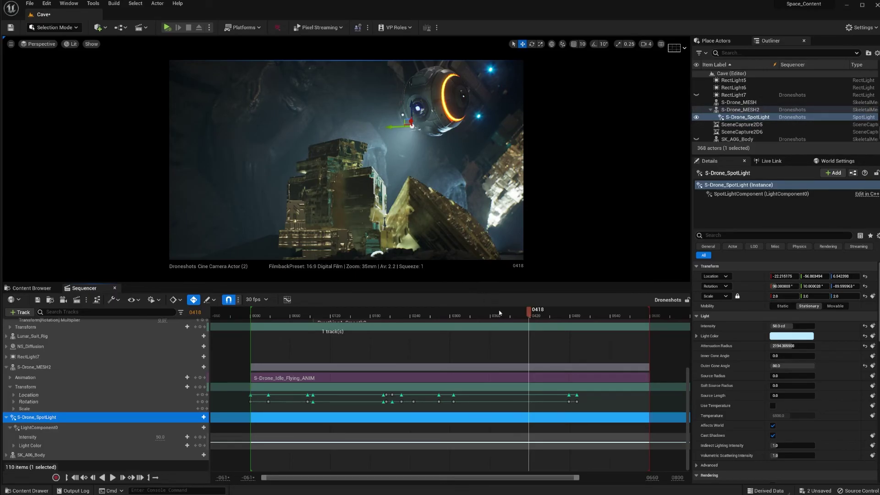
Step: Review the drone spotlight's effect at frames 164, 239 and 400, checking the golden bit_7 mesh and leaving nothing selected
drag(528, 314, 360, 322)
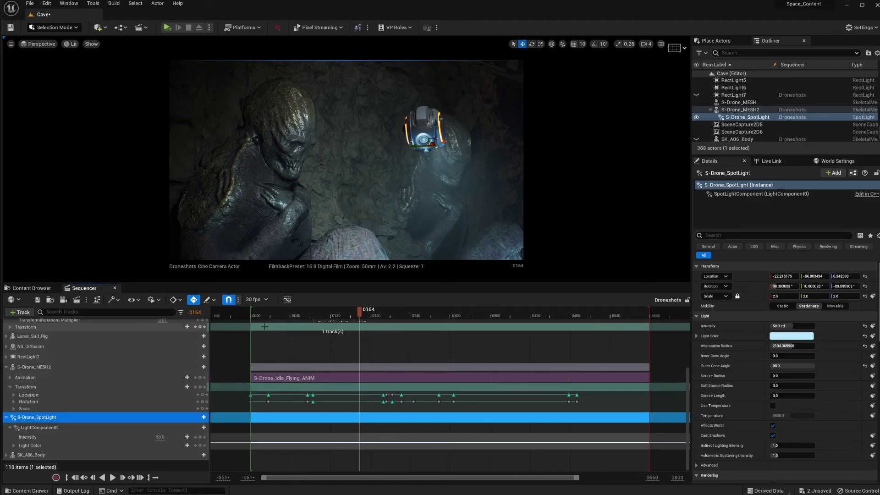
drag(359, 316, 409, 325)
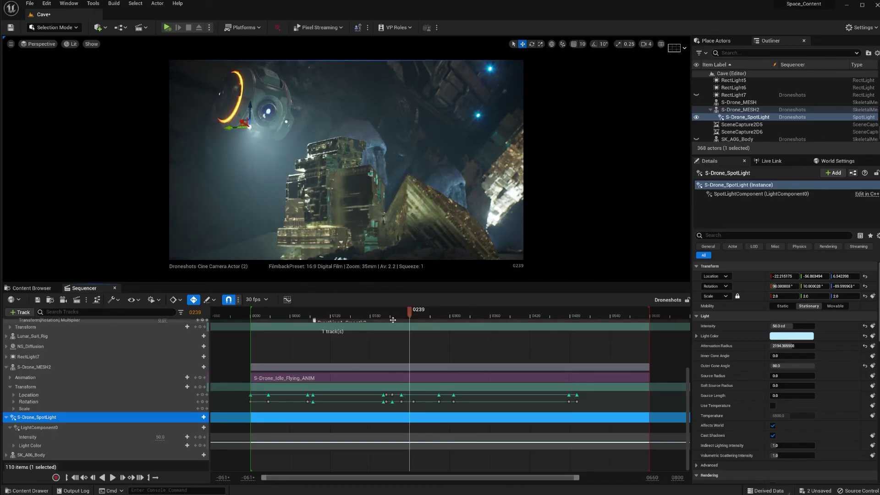
drag(452, 317, 520, 326)
scroll(512, 323, up, 4)
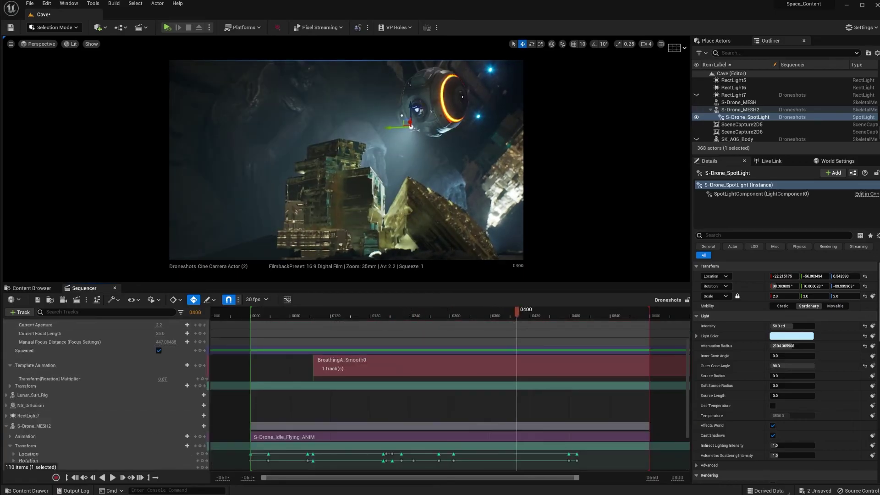
click(438, 222)
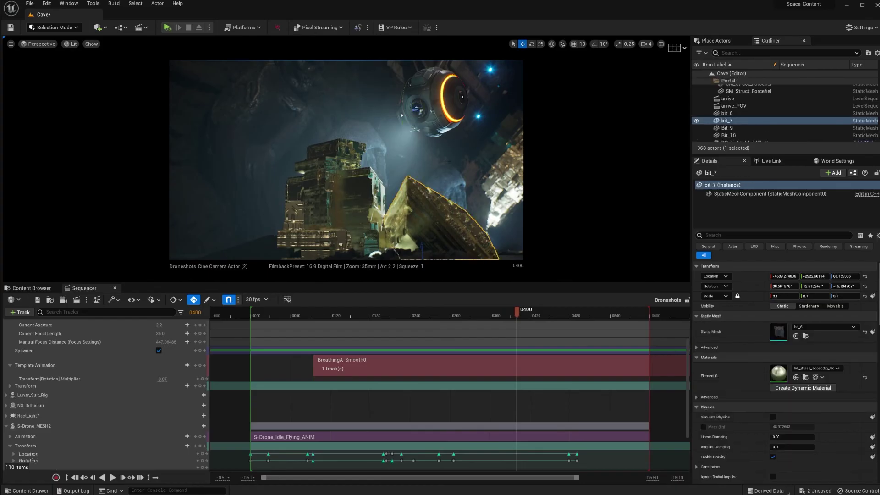
key(Escape)
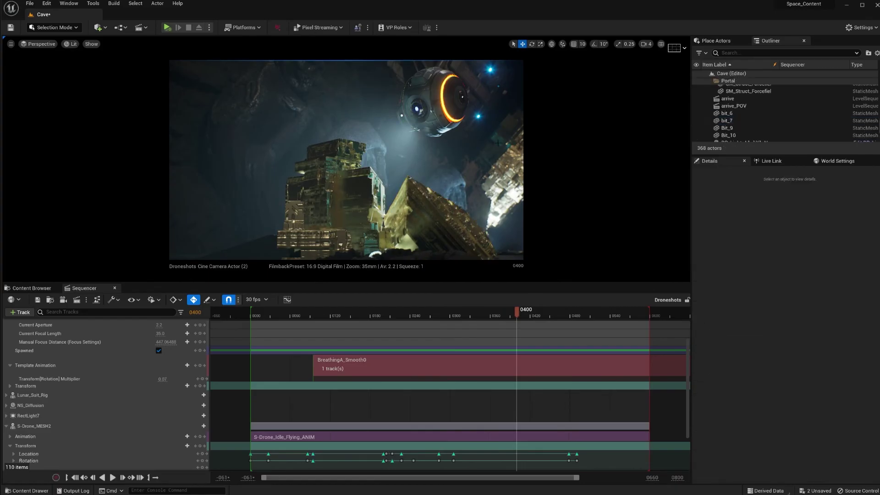